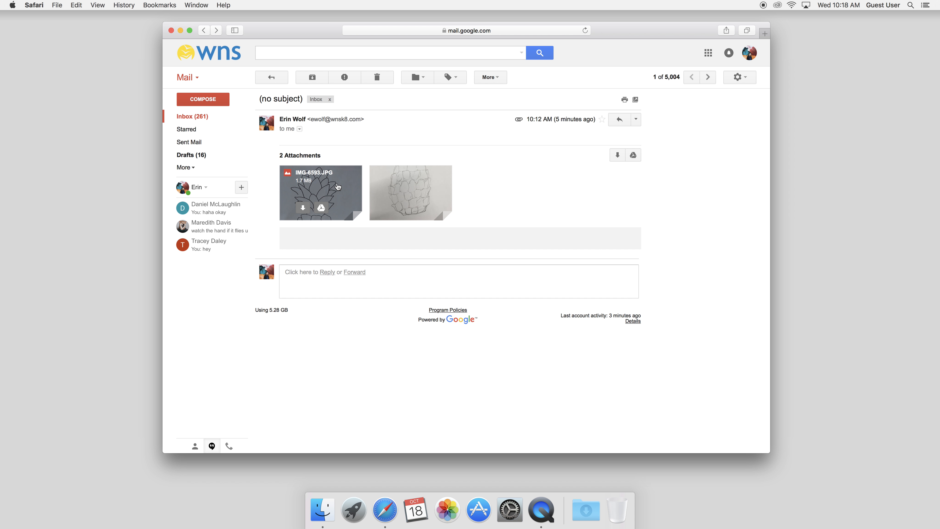
# Step: Open the IMG-6593.JPG attachment of the e-mail and download it
pyautogui.click(338, 187)
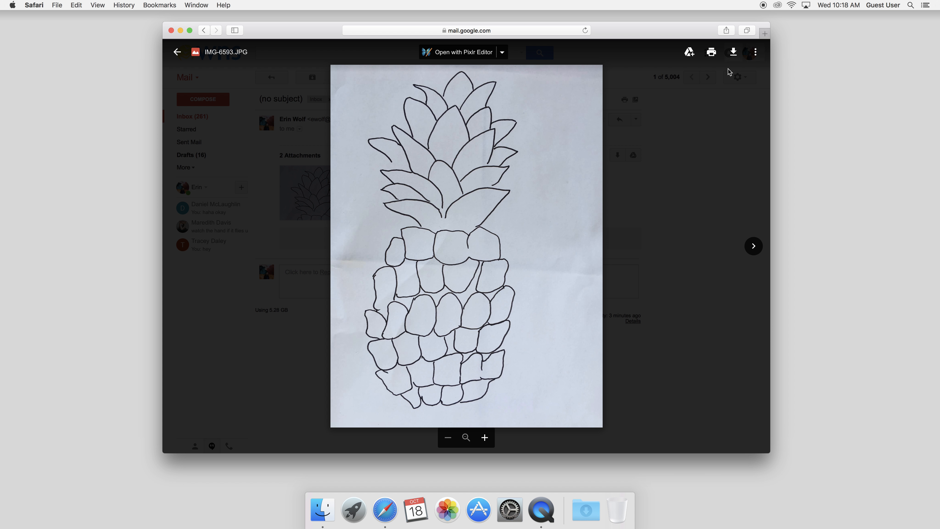
pyautogui.click(734, 55)
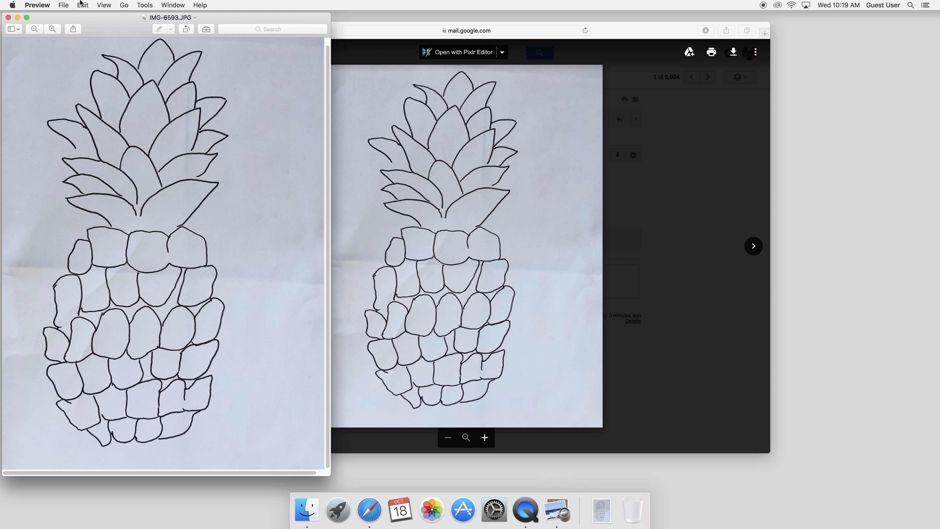
# Step: Move the downloaded IMG-6593.JPG from Downloads to the Desktop, and close the image and browser windows
pyautogui.click(66, 4)
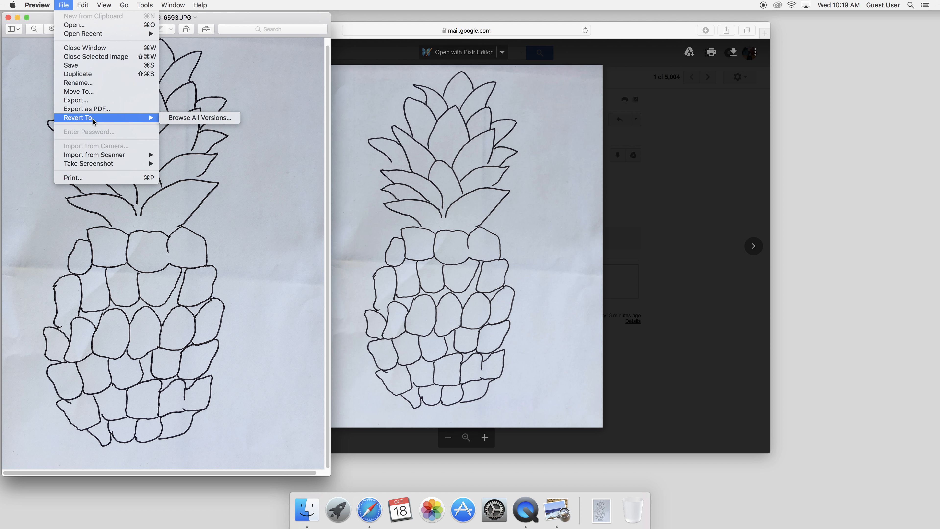
pyautogui.moveTo(99, 34)
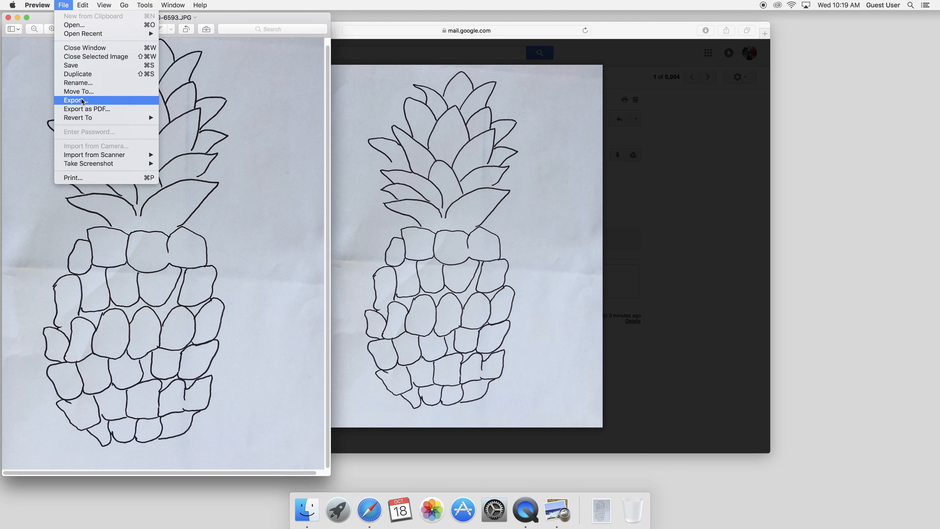
pyautogui.click(85, 92)
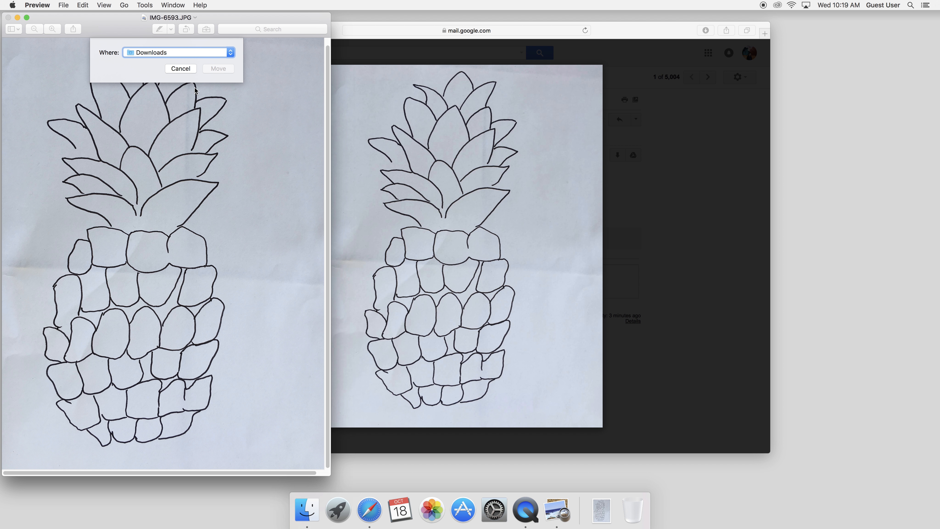
pyautogui.click(217, 53)
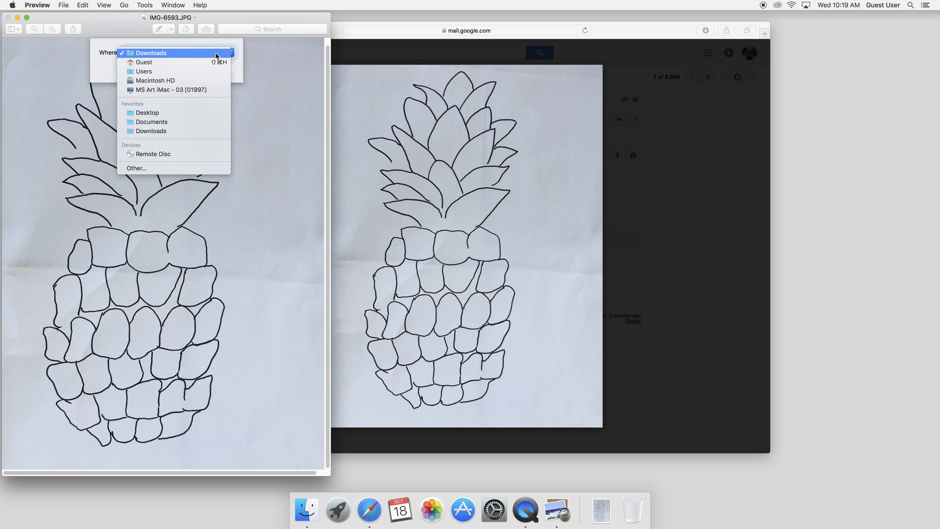
pyautogui.click(196, 112)
pyautogui.click(218, 68)
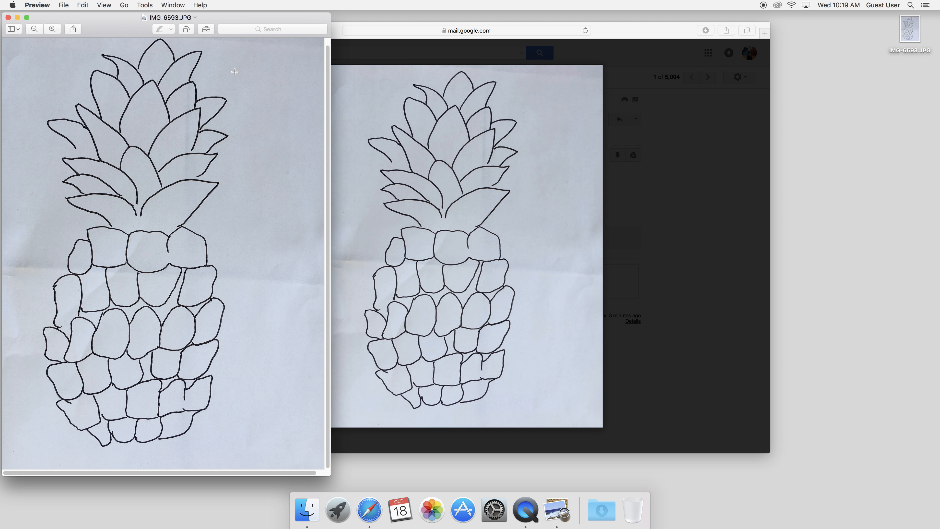
pyautogui.click(7, 18)
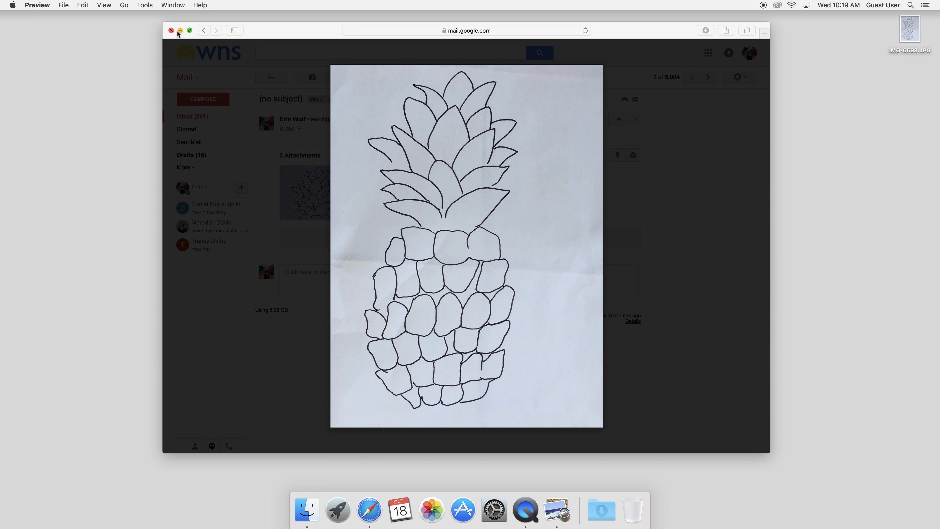
pyautogui.click(169, 31)
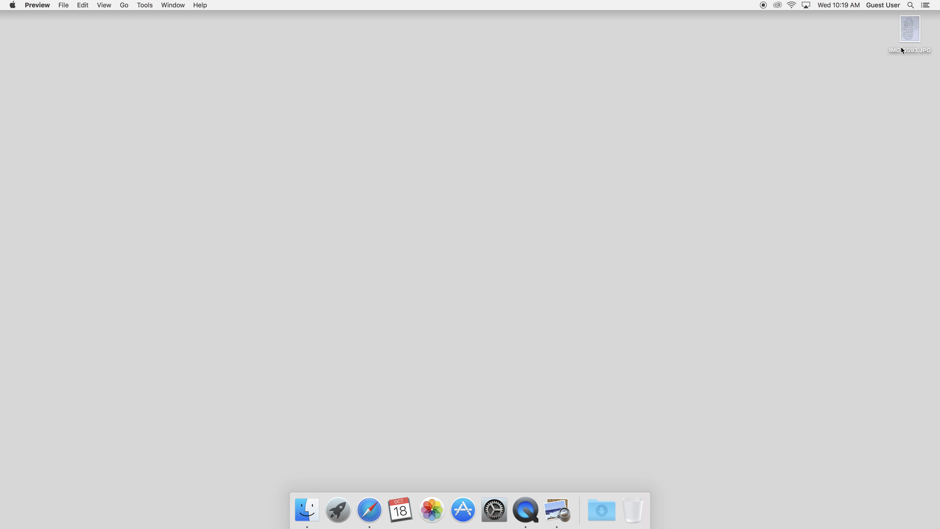
# Step: Find and launch Adobe Photoshop CC 2017, accepting the license agreement and continuing past the membership notice
pyautogui.click(911, 5)
pyautogui.write('quick')
pyautogui.write('photosho')
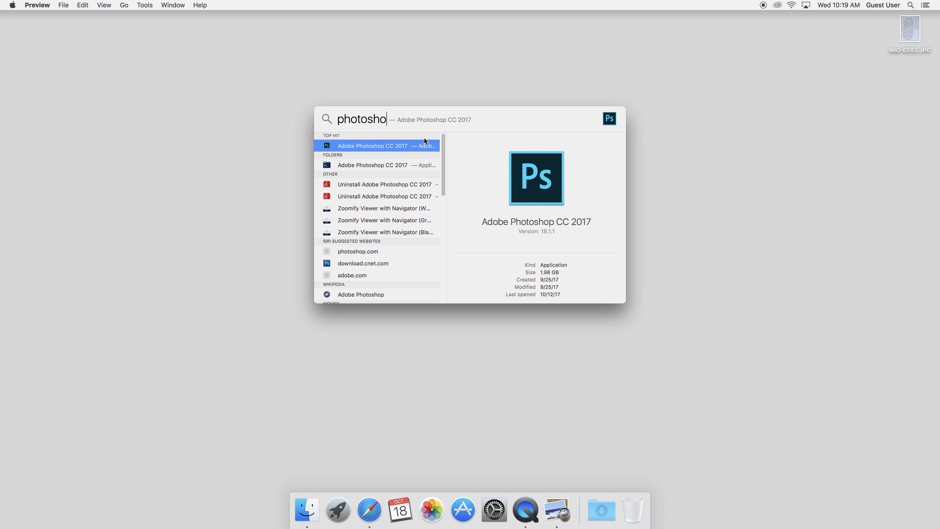
pyautogui.doubleClick(410, 145)
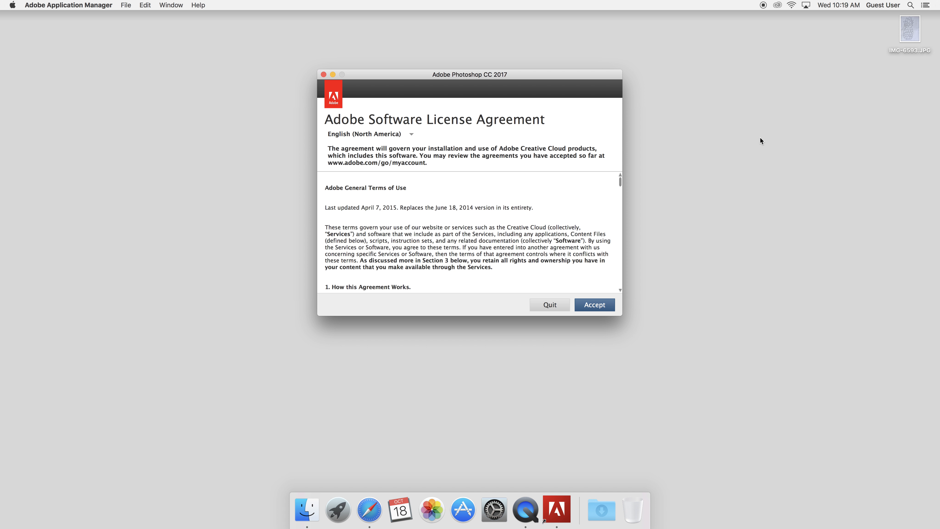
pyautogui.click(602, 305)
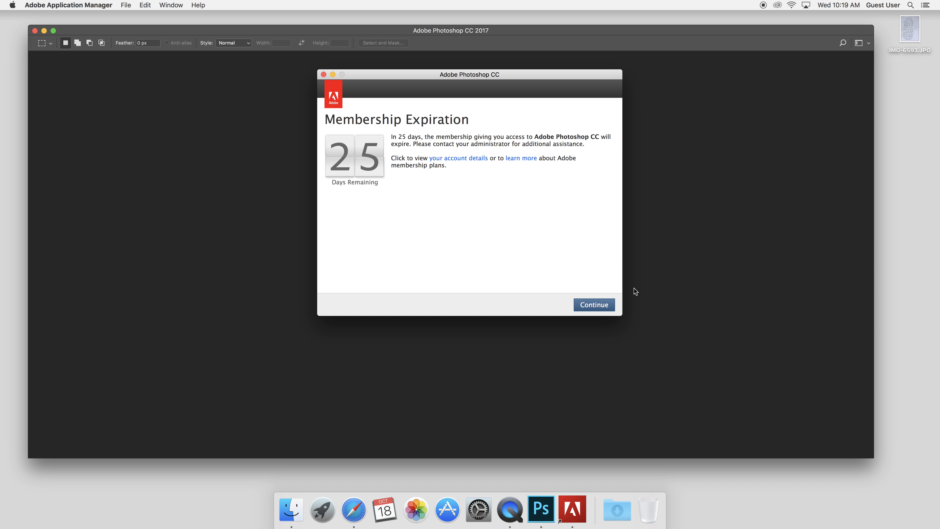
pyautogui.click(592, 307)
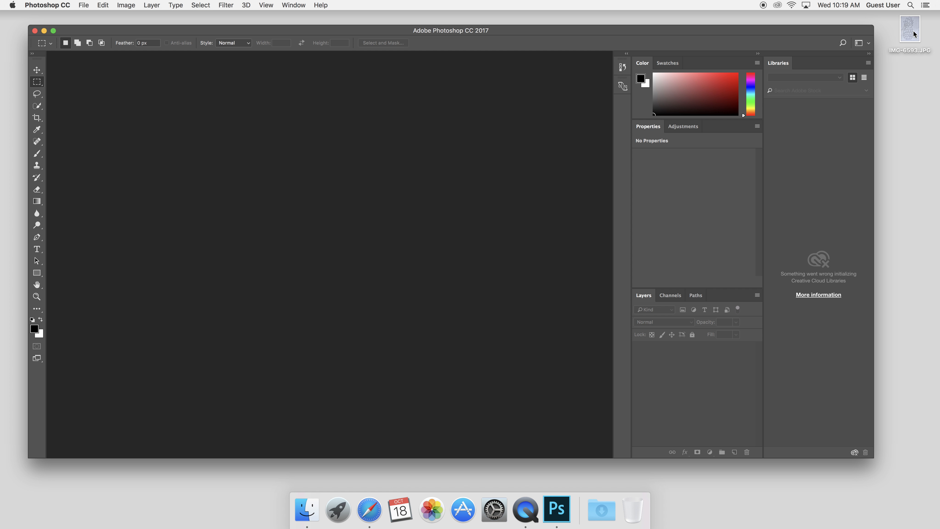
# Step: Open IMG-6593.JPG from the desktop in Photoshop and duplicate its Background layer
pyautogui.moveTo(911, 32); pyautogui.dragTo(557, 517)
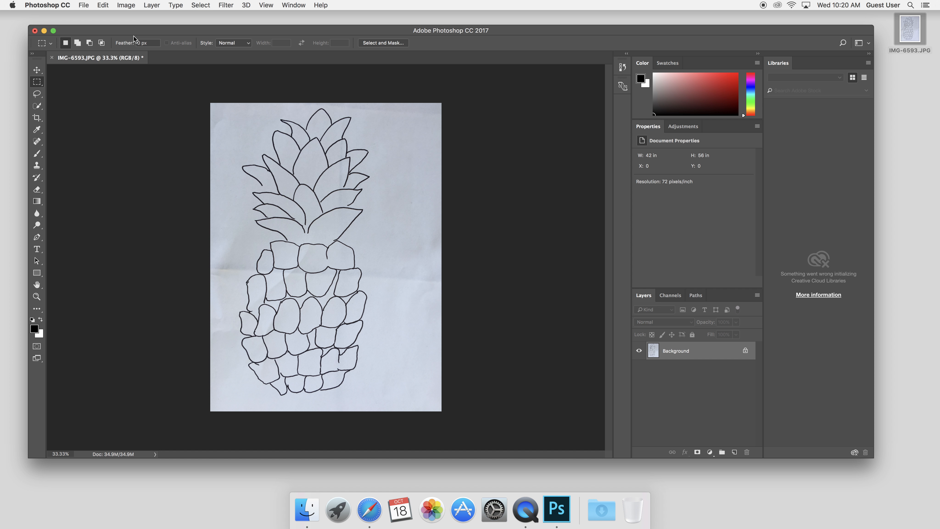
pyautogui.moveTo(103, 59); pyautogui.dragTo(133, 65)
pyautogui.moveTo(731, 353); pyautogui.dragTo(734, 457)
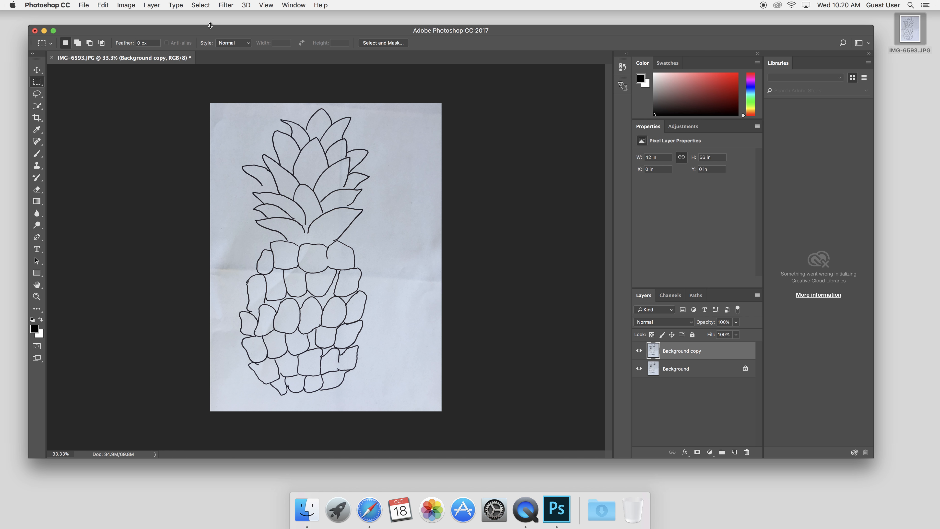
# Step: Brighten the paper on the Background copy layer with a Levels adjustment, setting the white input level to 203
pyautogui.click(126, 5)
pyautogui.moveTo(141, 30)
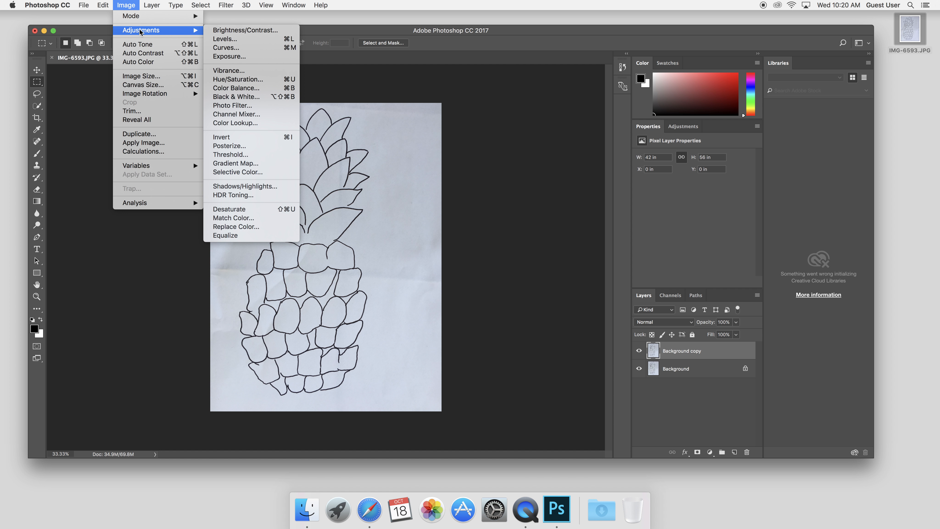
pyautogui.click(227, 43)
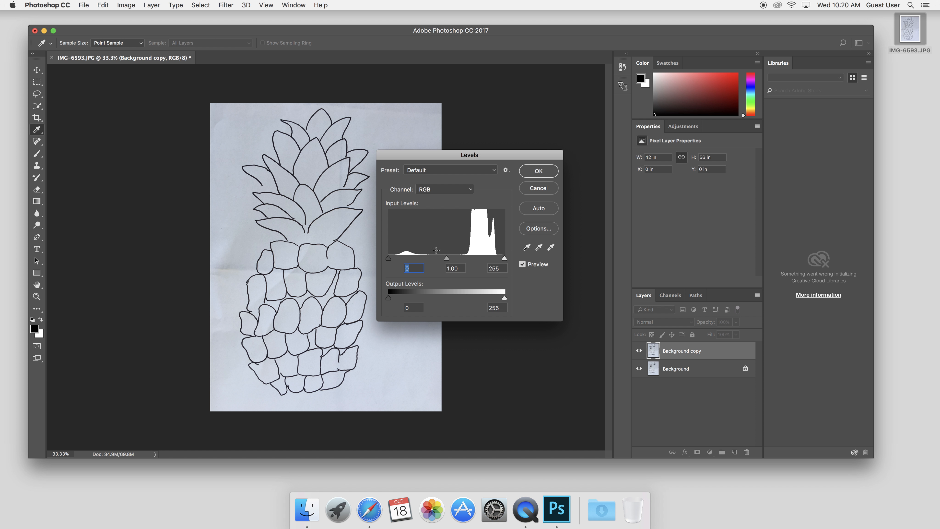
pyautogui.moveTo(447, 155); pyautogui.dragTo(506, 132)
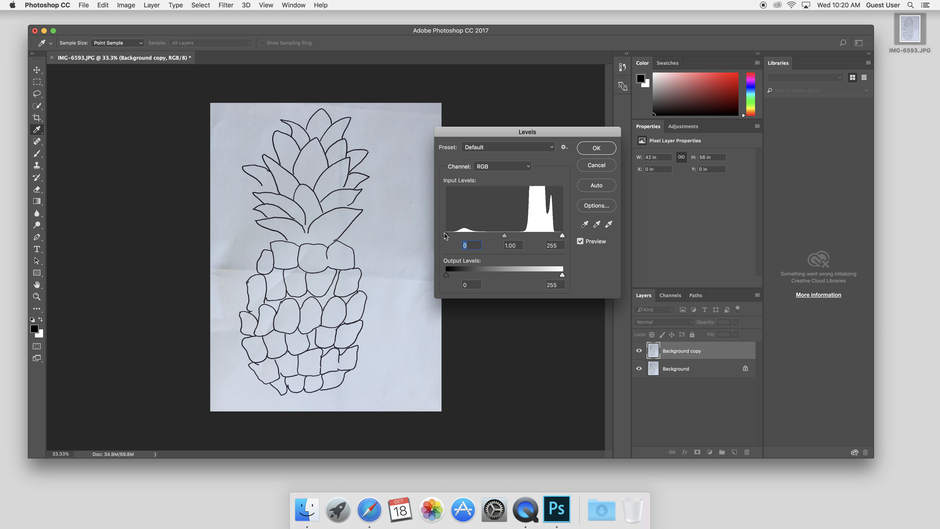
pyautogui.moveTo(446, 236)
pyautogui.mouseDown()
pyautogui.moveTo(467, 235)
pyautogui.moveTo(440, 235)
pyautogui.mouseUp()
pyautogui.moveTo(562, 236); pyautogui.dragTo(551, 239)
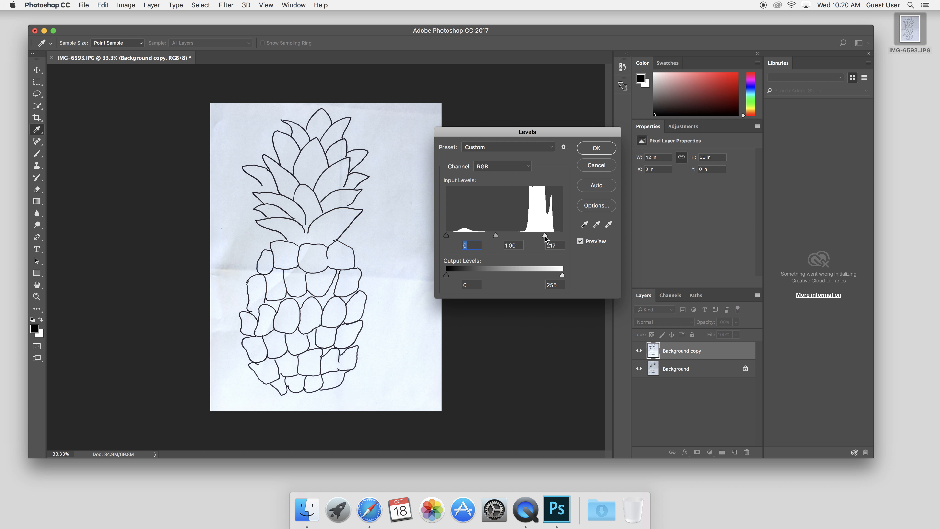
pyautogui.moveTo(544, 238); pyautogui.dragTo(541, 238)
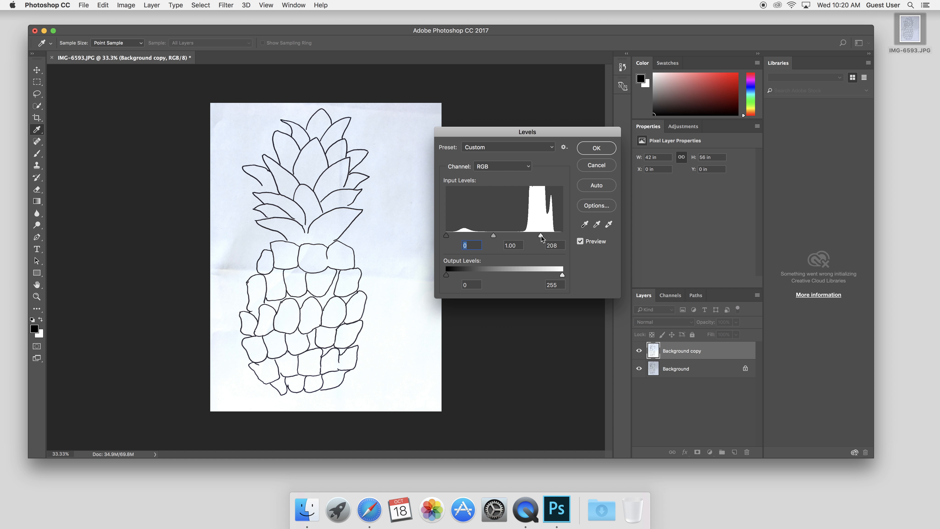
pyautogui.click(540, 236)
pyautogui.click(592, 149)
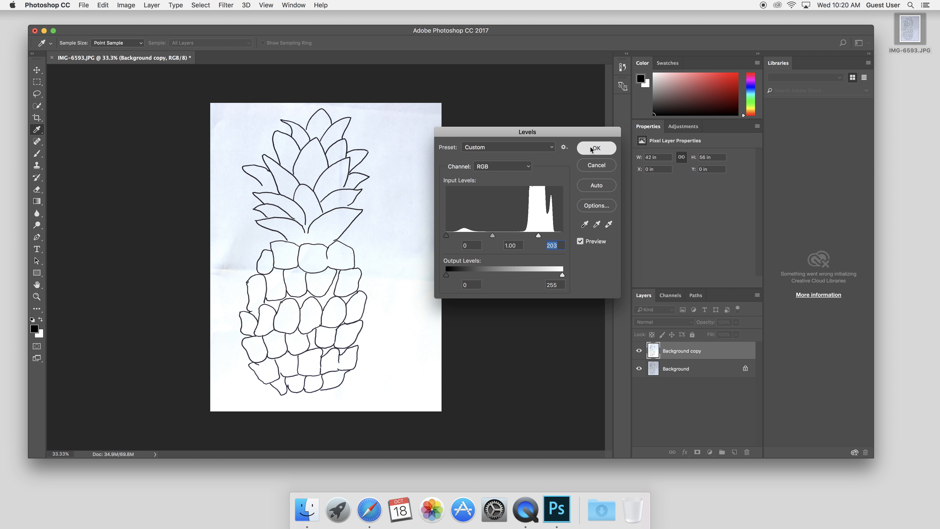
# Step: Select the paper around the pineapple with the Magic Wand tool and delete it from the Background copy layer
pyautogui.click(37, 108)
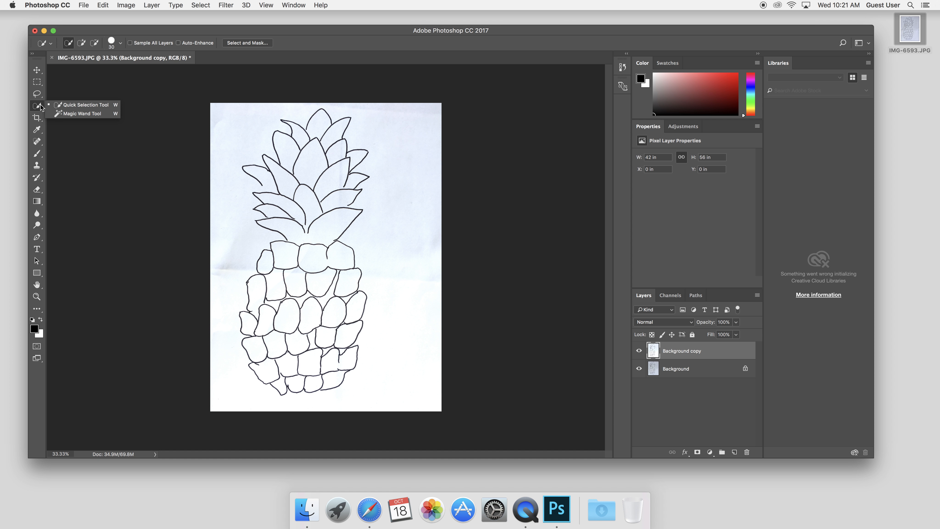
pyautogui.click(67, 113)
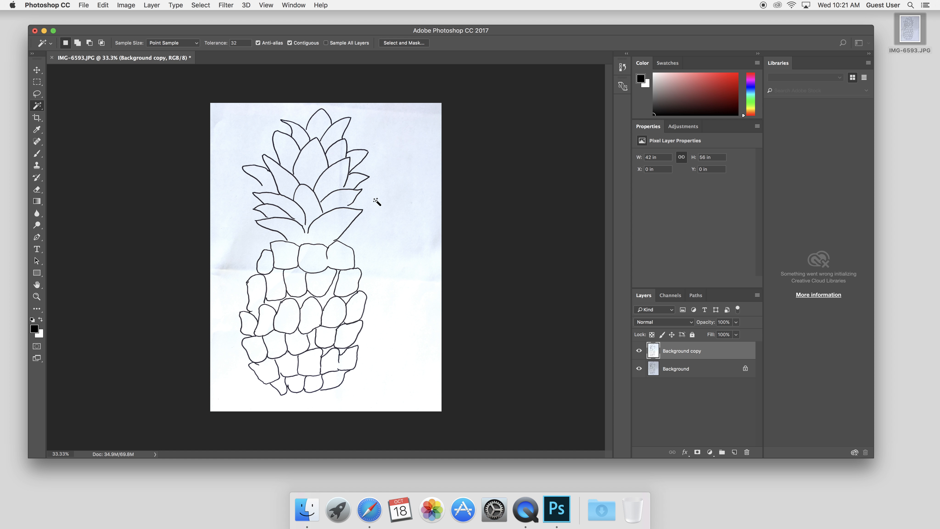
pyautogui.click(385, 205)
pyautogui.press('Delete')
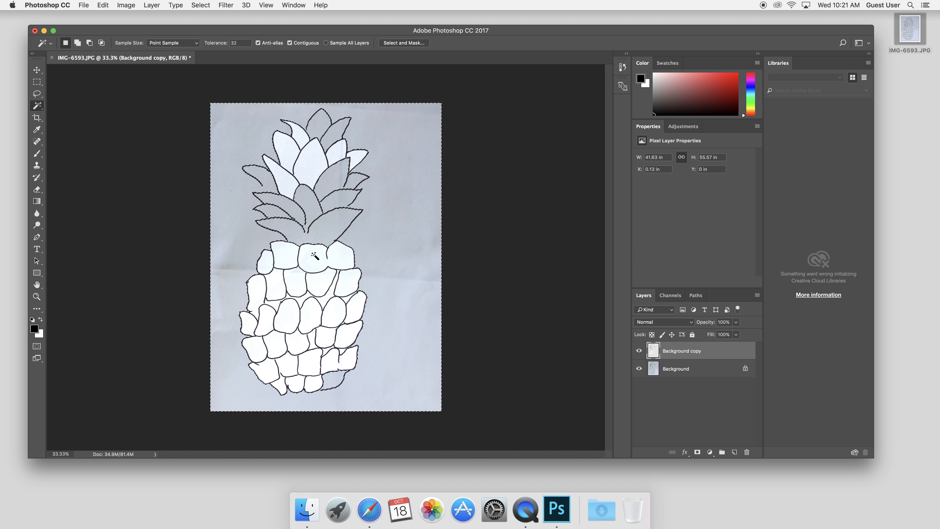
# Step: Delete the white fill from the pineapple body's top row and the left and middle cells of its second row
pyautogui.click(321, 268)
pyautogui.press('Delete')
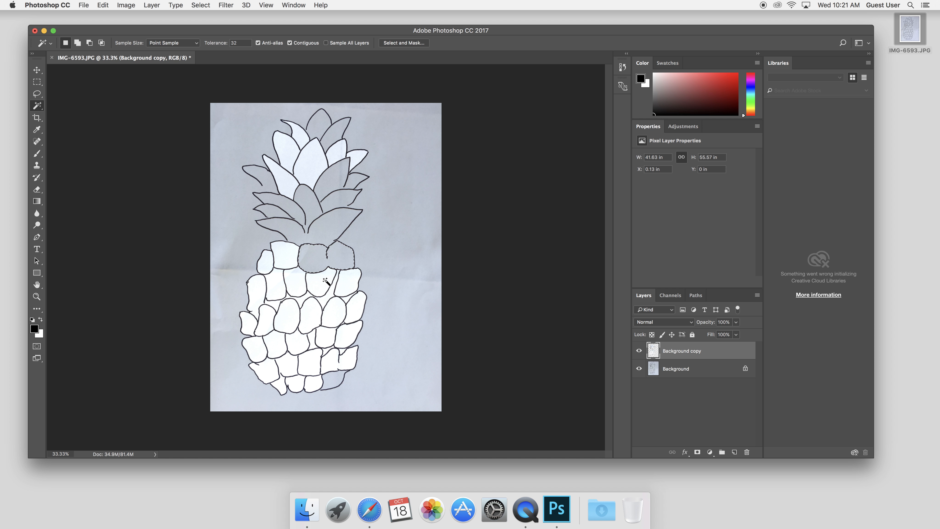
pyautogui.click(301, 288)
pyautogui.press('Delete')
pyautogui.click(287, 259)
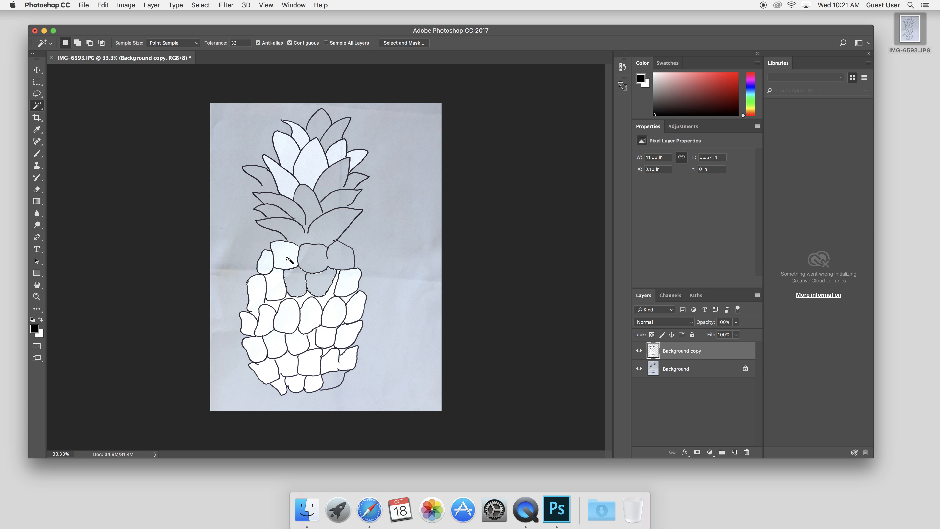
pyautogui.press('Delete')
pyautogui.click(265, 261)
pyautogui.press('Delete')
pyautogui.click(276, 286)
pyautogui.press('Delete')
pyautogui.click(262, 294)
pyautogui.press('Delete')
# Step: Delete the white fill from the three middle cells of the third row and the rightmost cells of the second and third rows
pyautogui.click(279, 315)
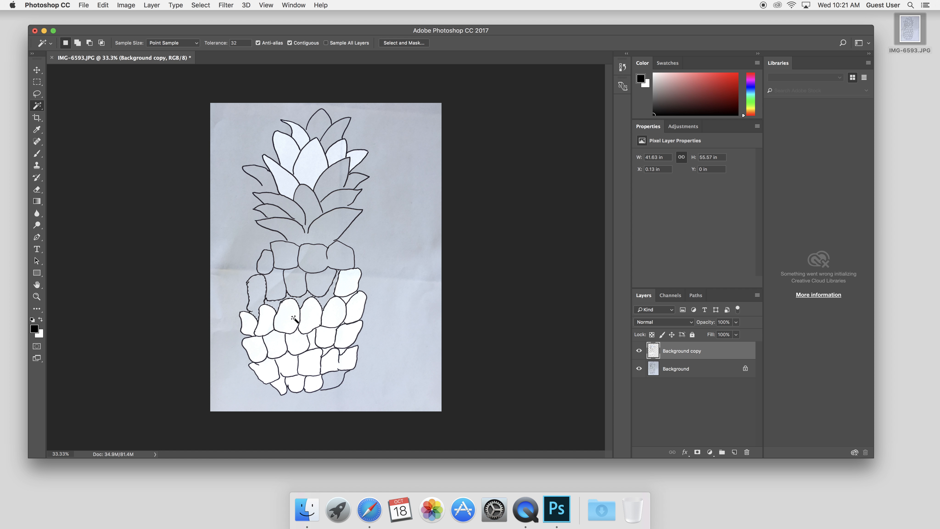
pyautogui.press('Delete')
pyautogui.click(314, 321)
pyautogui.press('Delete')
pyautogui.click(334, 316)
pyautogui.press('Delete')
pyautogui.click(345, 283)
pyautogui.press('Delete')
pyautogui.click(363, 311)
pyautogui.press('Delete')
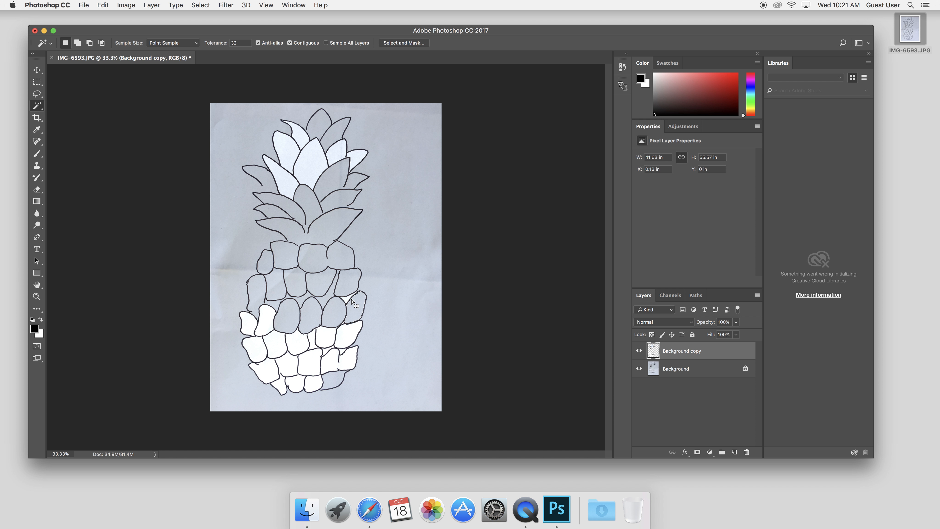
# Step: Clear the white gap beside the third row's rightmost cell and the right and middle cells of the fourth row
pyautogui.click(347, 303)
pyautogui.press('Delete')
pyautogui.click(354, 335)
pyautogui.press('Delete')
pyautogui.click(315, 340)
pyautogui.press('Delete')
pyautogui.click(303, 343)
pyautogui.press('Delete')
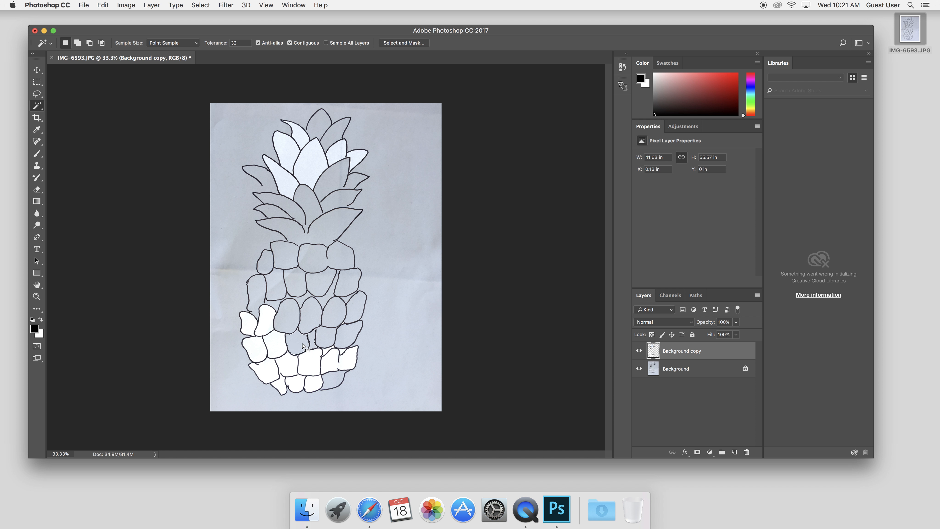
# Step: Delete the white fill from the remaining left-hand cells of the third and fourth rows
pyautogui.click(278, 348)
pyautogui.press('Delete')
pyautogui.click(267, 321)
pyautogui.press('Delete')
pyautogui.click(249, 322)
pyautogui.press('Delete')
pyautogui.press('Delete')
# Step: Delete the white fill from the pineapple's two bottom rows and the small leftover slivers between cells
pyautogui.click(287, 368)
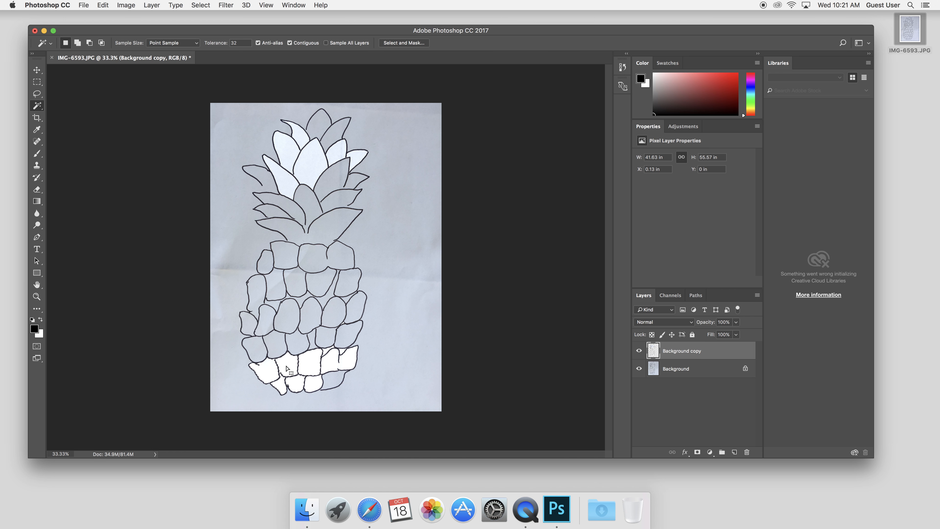
pyautogui.press('Delete')
pyautogui.click(345, 362)
pyautogui.press('Delete')
pyautogui.click(340, 352)
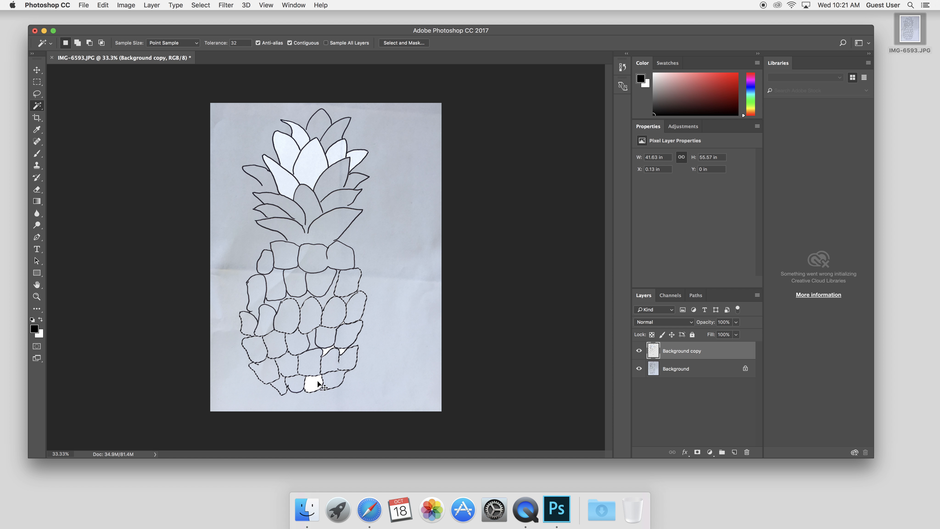
pyautogui.click(325, 352)
pyautogui.press('Delete')
pyautogui.click(312, 384)
pyautogui.press('Delete')
pyautogui.click(342, 323)
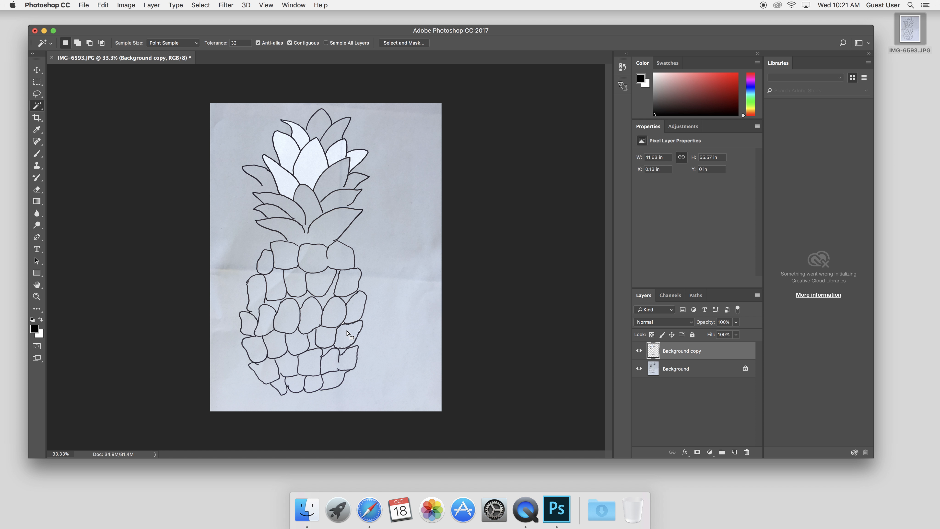
# Step: Delete the remaining white fill from the six white leaves in the upper part of the pineapple's crown
pyautogui.press('super+plus')
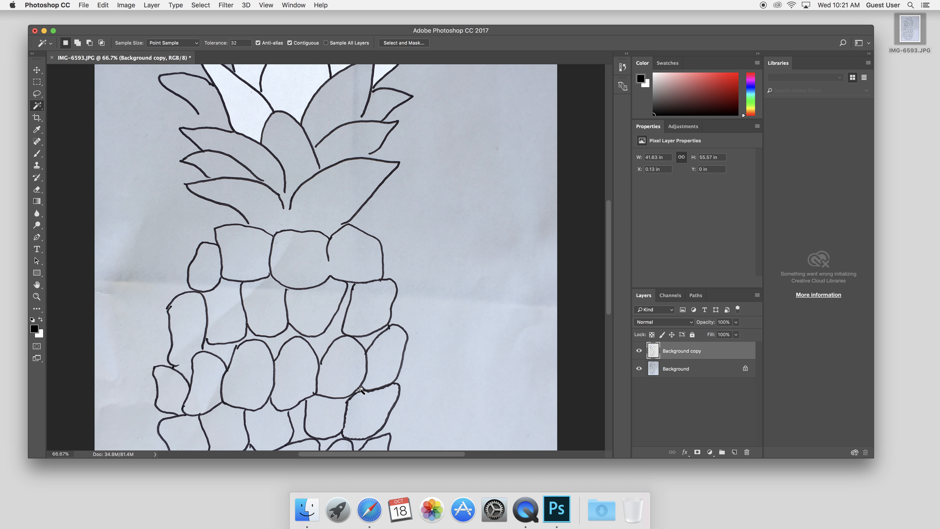
pyautogui.click(360, 204)
pyautogui.scroll(10, 361, 205)
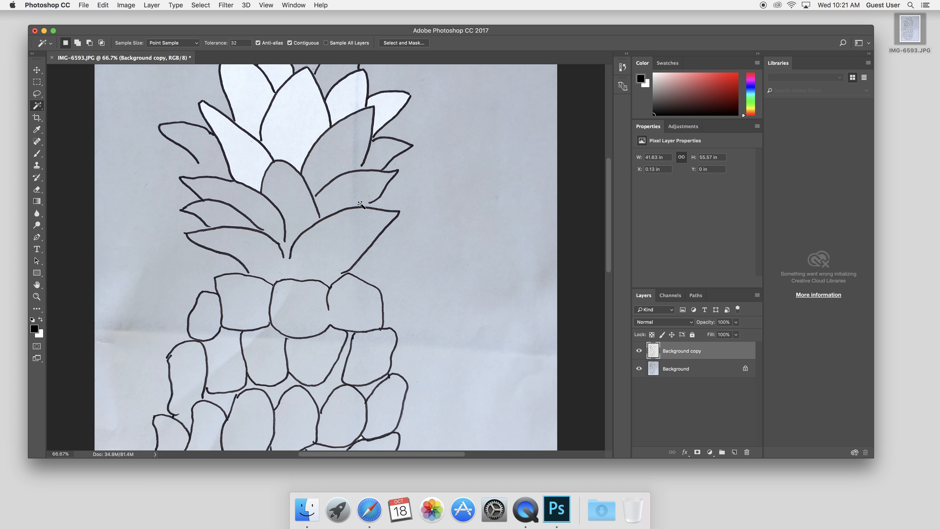
pyautogui.scroll(-15, 361, 207)
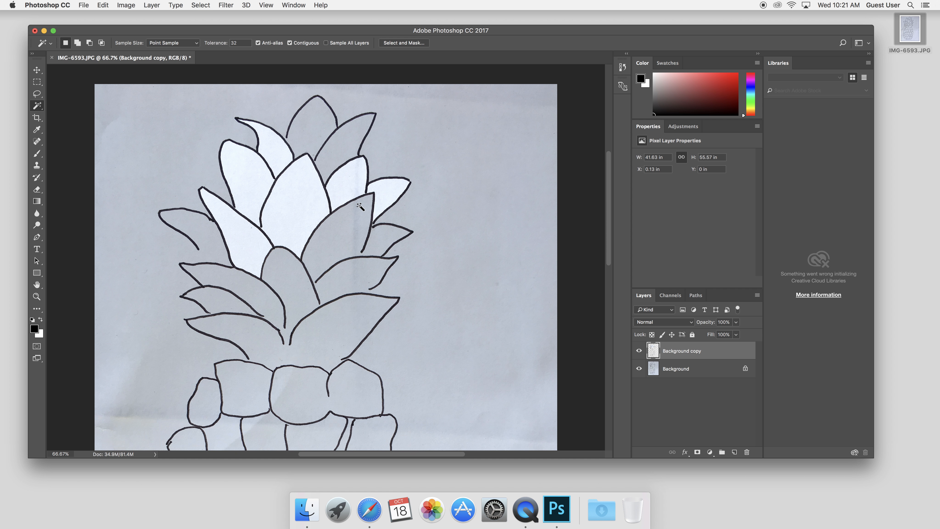
pyautogui.scroll(12, 364, 262)
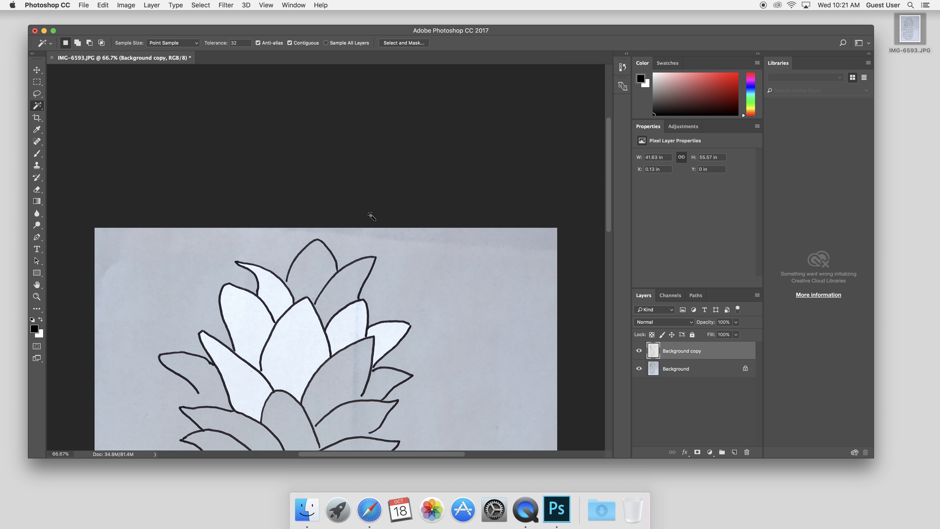
pyautogui.click(287, 315)
pyautogui.keyDown('shift'); pyautogui.click(244, 379); pyautogui.keyUp('shift')
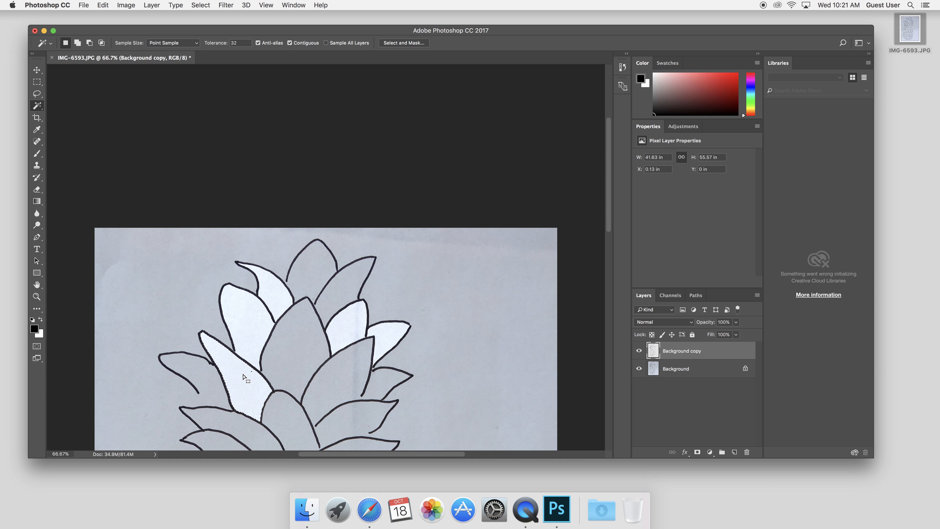
pyautogui.keyDown('shift'); pyautogui.click(256, 329); pyautogui.keyUp('shift')
pyautogui.keyDown('shift'); pyautogui.click(274, 296); pyautogui.keyUp('shift')
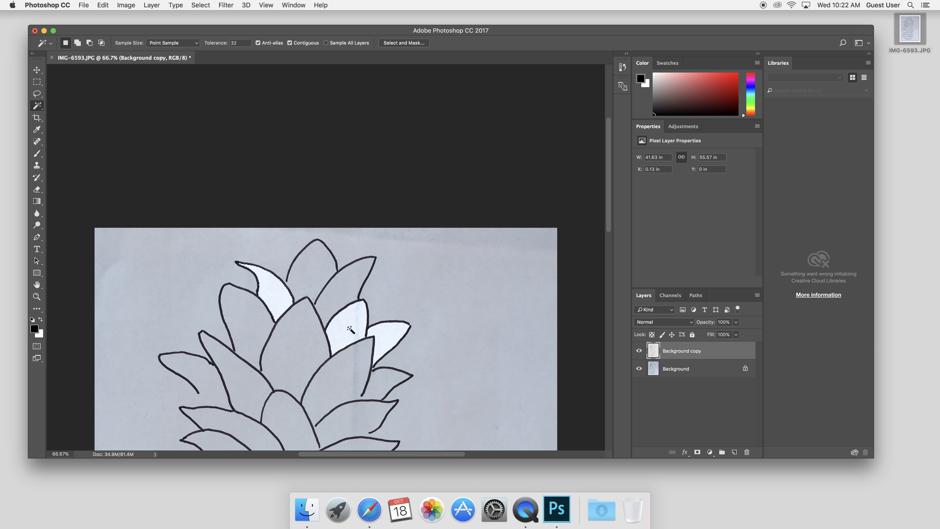
pyautogui.keyDown('shift'); pyautogui.click(348, 329); pyautogui.keyUp('shift')
pyautogui.keyDown('shift'); pyautogui.click(388, 340); pyautogui.keyUp('shift')
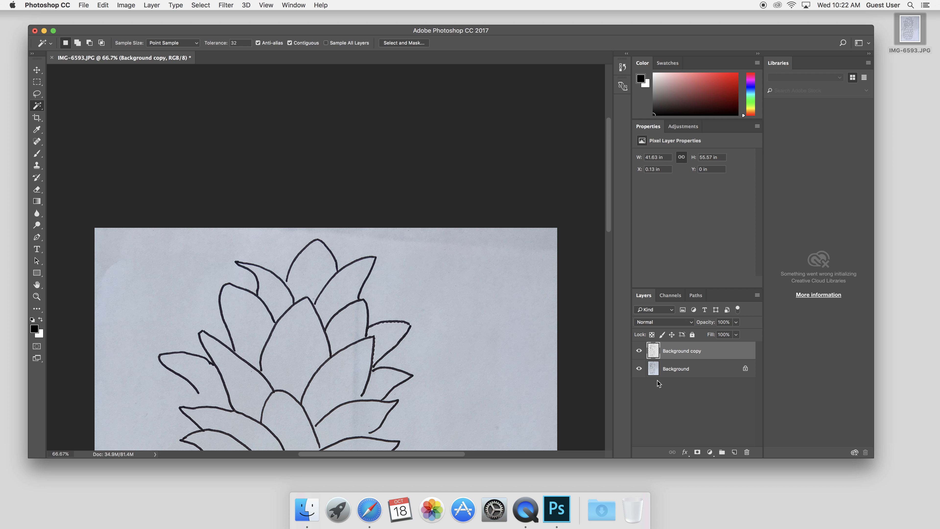
# Step: Deselect the current selection and hide the Background layer so only the line layer is displayed
pyautogui.press('super+minus')
pyautogui.press('super+minus')
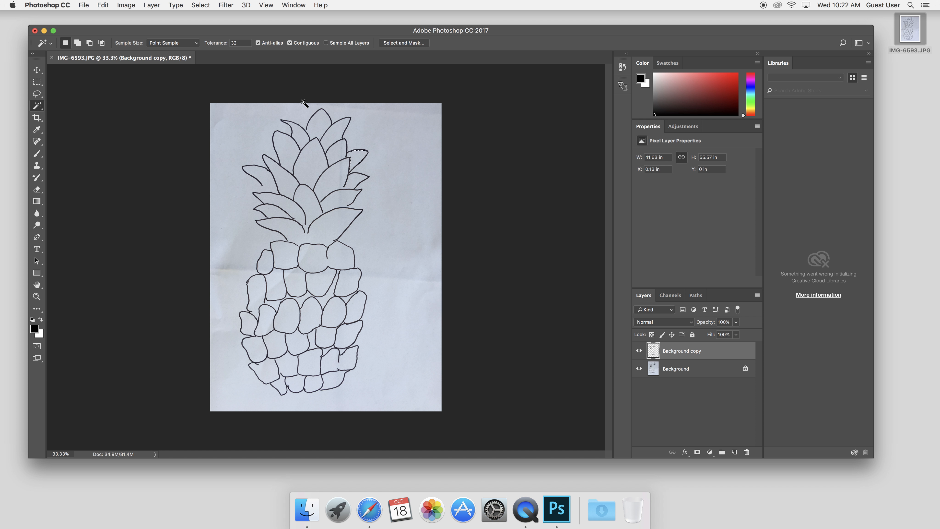
pyautogui.click(36, 69)
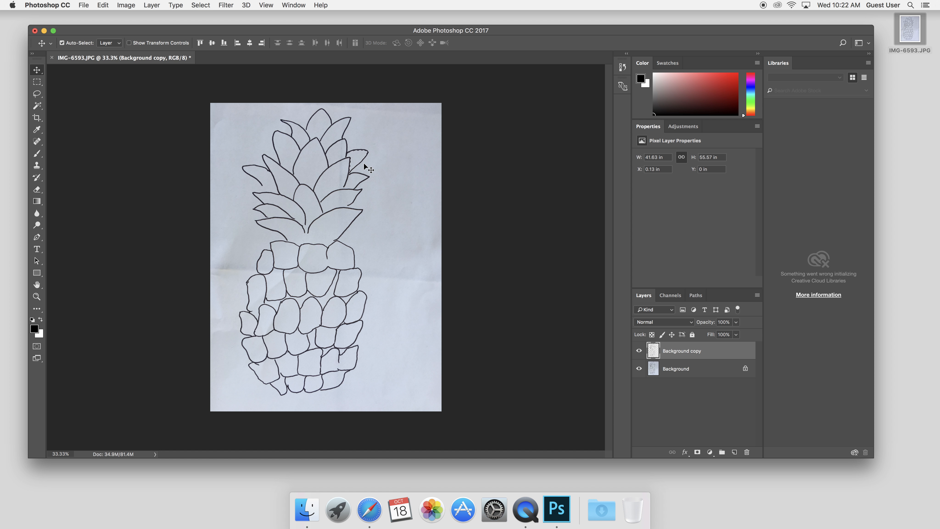
pyautogui.press('super+d')
pyautogui.click(639, 370)
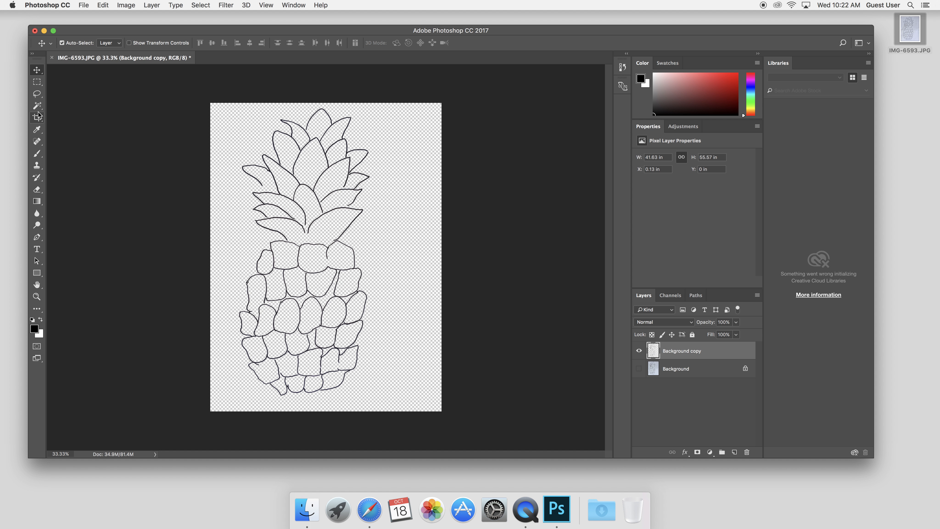
# Step: Switch to the Paint Bucket tool with a yellow foreground color, e8e641
pyautogui.click(40, 206)
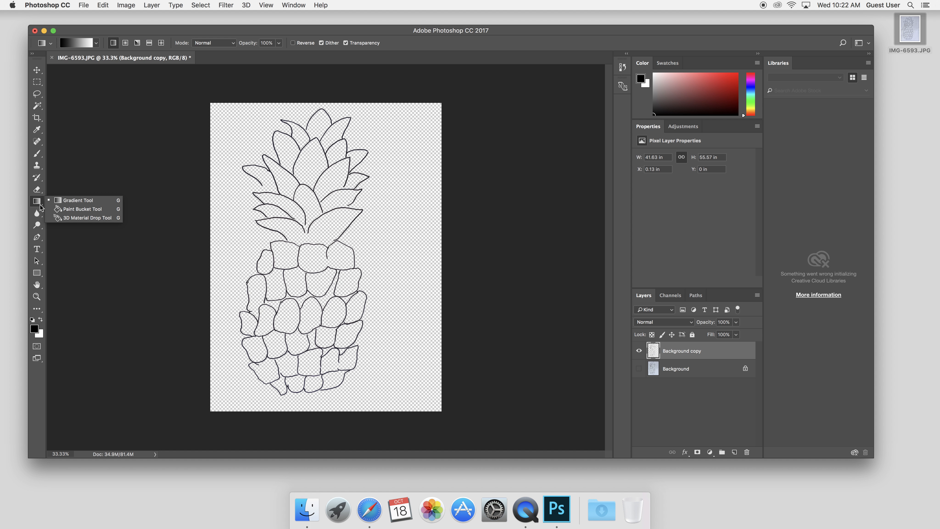
pyautogui.click(66, 210)
pyautogui.click(35, 328)
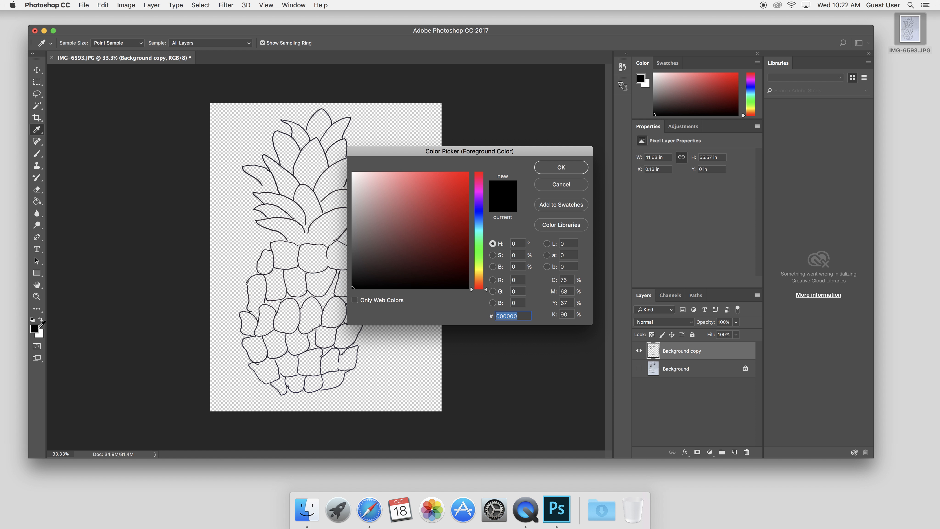
pyautogui.click(485, 288)
pyautogui.moveTo(485, 286); pyautogui.dragTo(436, 182)
pyautogui.click(553, 168)
pyautogui.press('g')
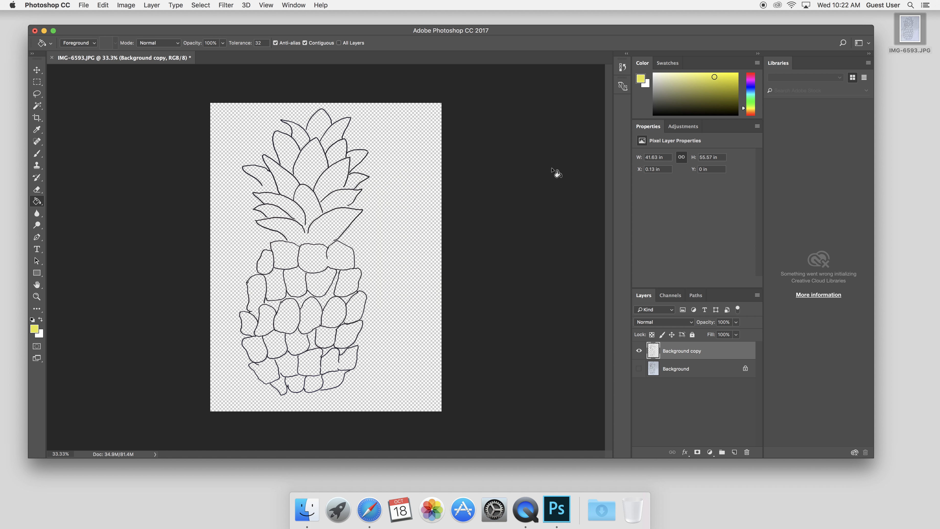
# Step: Fill the cells in the pineapple body's top two rows with yellow
pyautogui.click(279, 284)
pyautogui.click(290, 258)
pyautogui.click(265, 260)
pyautogui.click(256, 298)
pyautogui.click(302, 288)
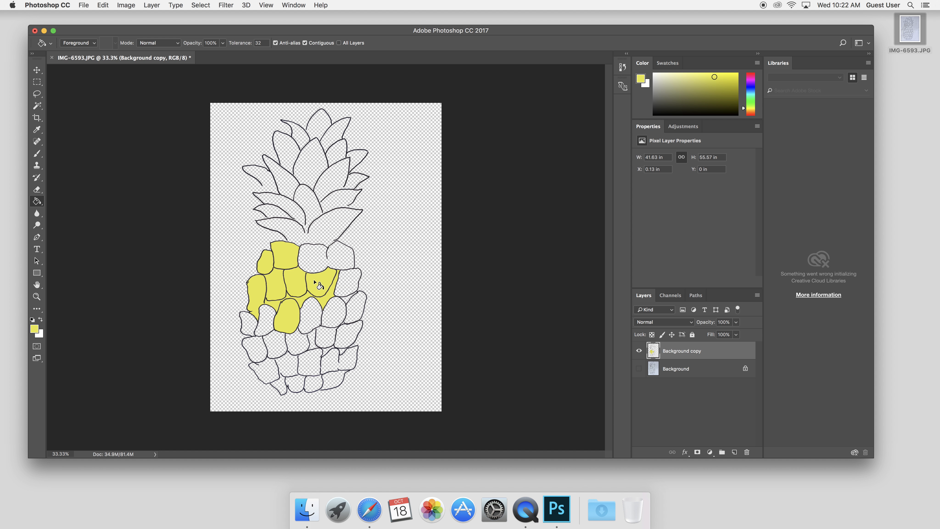
pyautogui.click(344, 260)
pyautogui.click(350, 285)
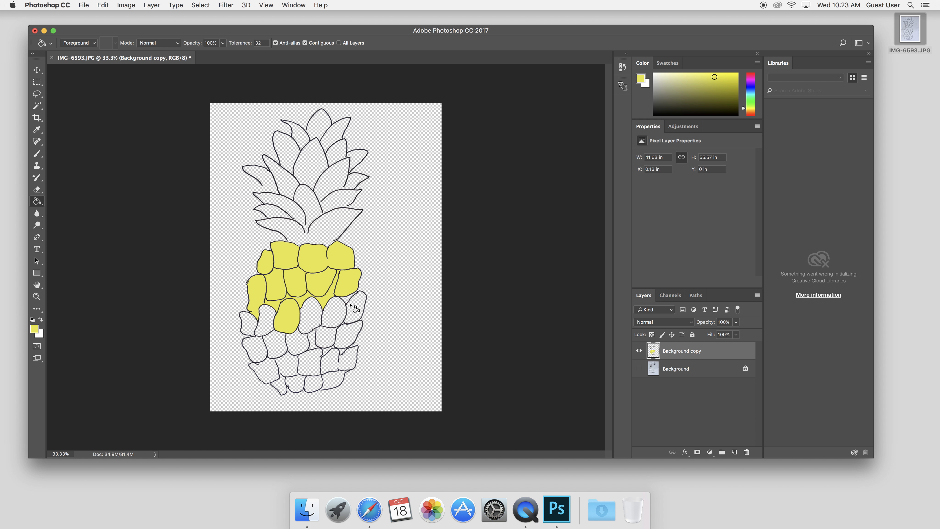
# Step: Fill the remaining third-row cells and the fourth-row cells except the rightmost with yellow
pyautogui.click(355, 310)
pyautogui.click(333, 316)
pyautogui.click(310, 314)
pyautogui.click(266, 321)
pyautogui.click(248, 324)
pyautogui.click(259, 349)
pyautogui.click(277, 345)
pyautogui.click(301, 343)
pyautogui.click(327, 340)
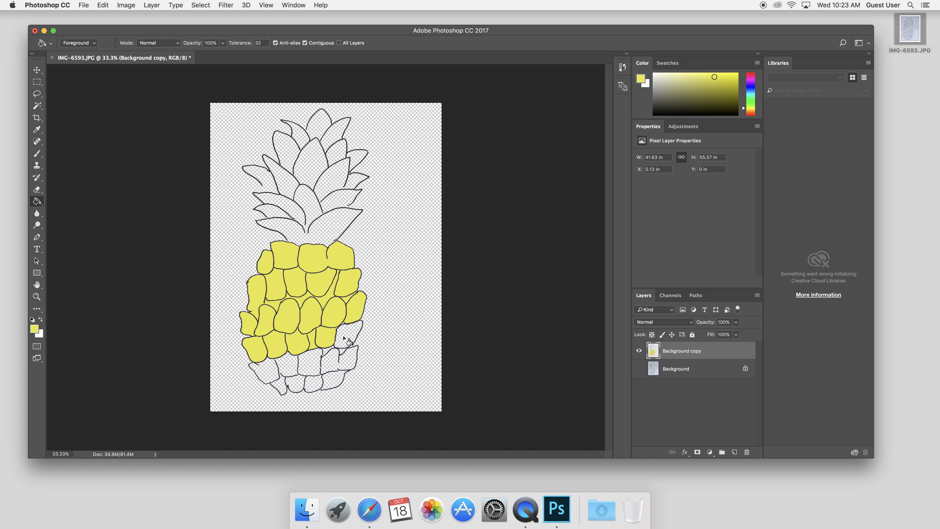
# Step: Fill the fourth row's rightmost cell and the cells of the pineapple's two bottom rows with yellow
pyautogui.click(348, 335)
pyautogui.click(333, 358)
pyautogui.click(315, 387)
pyautogui.click(313, 385)
pyautogui.click(296, 387)
pyautogui.click(346, 326)
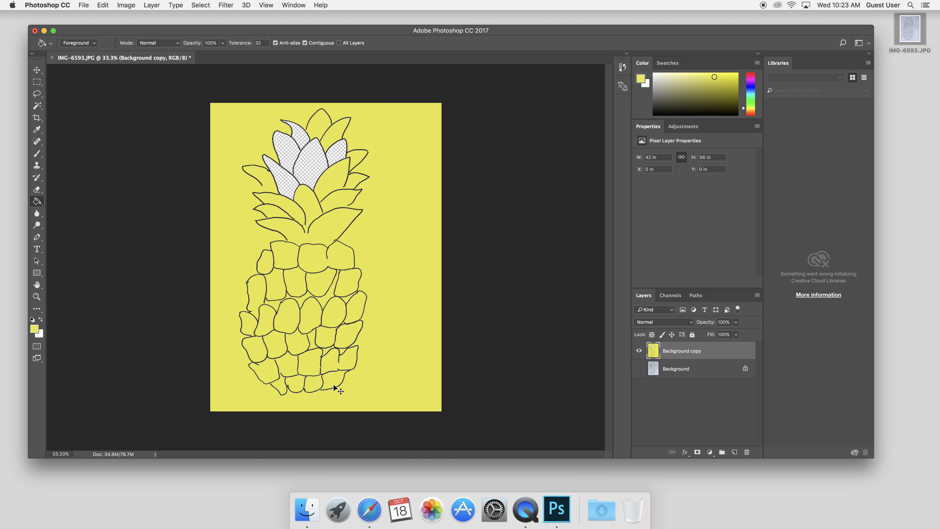
# Step: Set up the Brush tool with a 13 px hard round tip for repairing the outline
pyautogui.press('super+plus')
pyautogui.press('super+plus')
pyautogui.scroll(-10, 356, 365)
pyautogui.scroll(10, 352, 363)
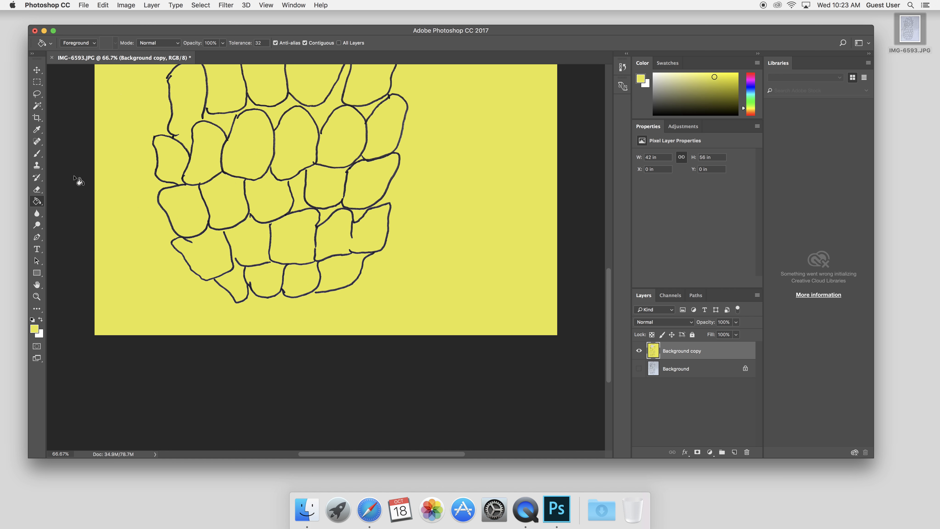
pyautogui.click(38, 157)
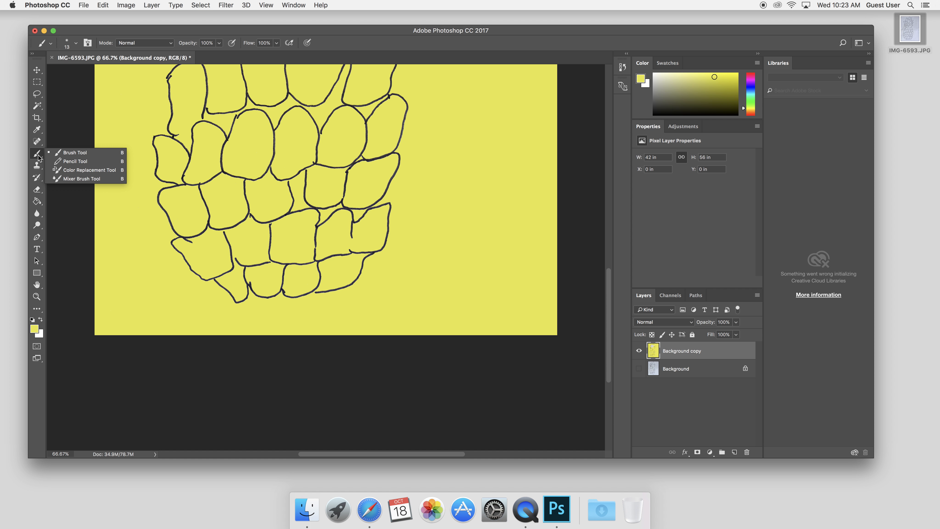
pyautogui.click(74, 44)
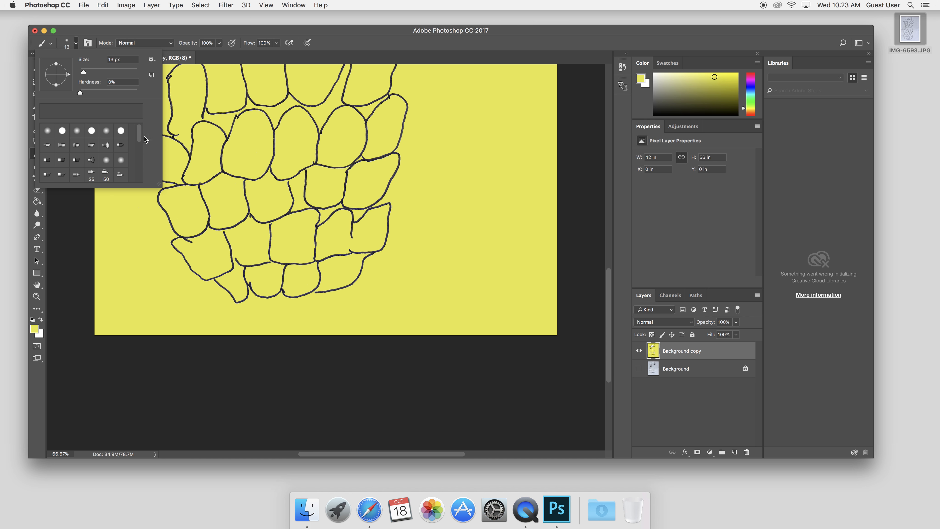
pyautogui.moveTo(83, 93); pyautogui.dragTo(106, 93)
pyautogui.moveTo(127, 92); pyautogui.dragTo(132, 92)
pyautogui.click(66, 132)
pyautogui.click(121, 151)
pyautogui.click(62, 131)
# Step: Set the foreground color to black, 000000, and paint over the gap in the outline of the pineapple's bottom row
pyautogui.click(35, 329)
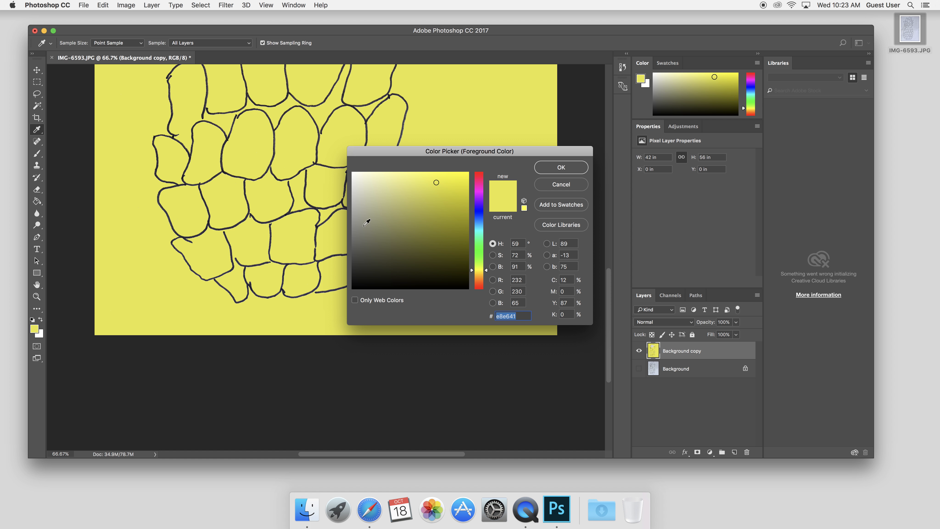
pyautogui.click(372, 290)
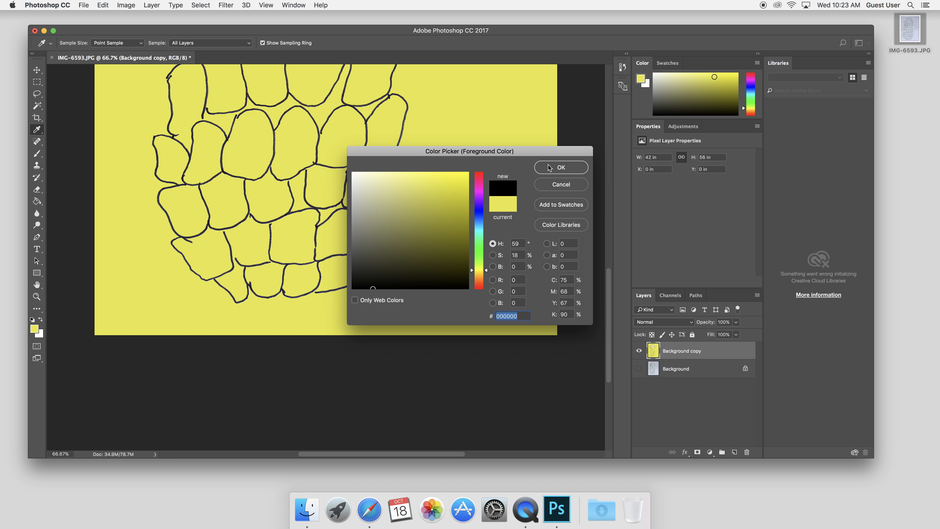
pyautogui.click(561, 168)
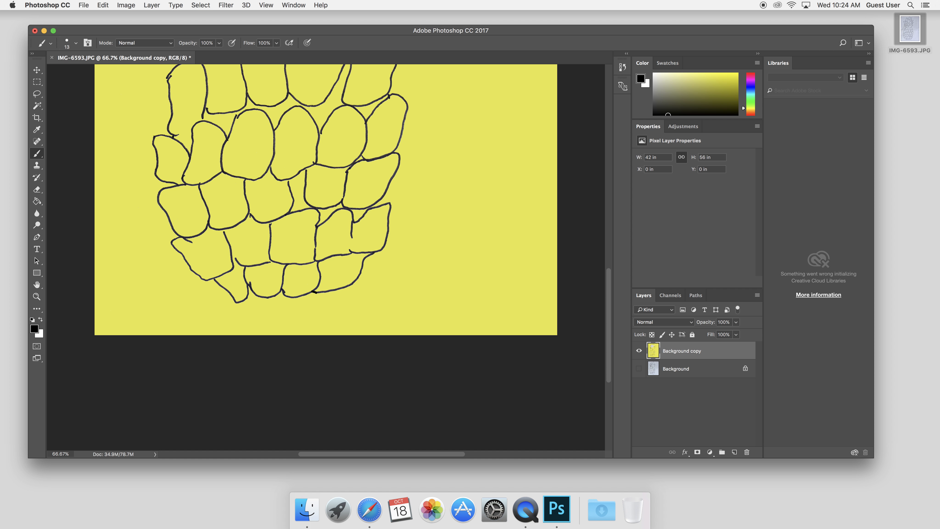
# Step: Fill the area around the pineapple with white, ffffff, using the Paint Bucket tool
pyautogui.click(38, 202)
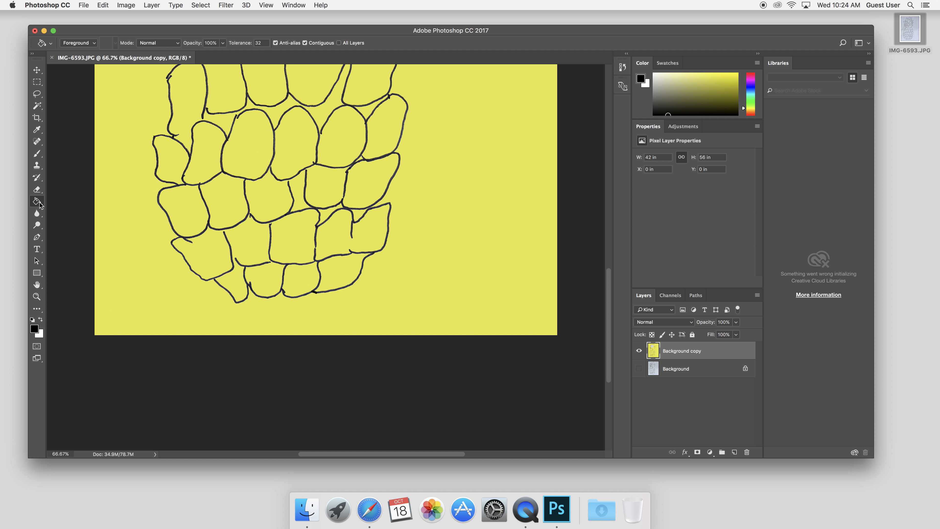
pyautogui.click(37, 331)
pyautogui.moveTo(379, 227); pyautogui.dragTo(340, 142)
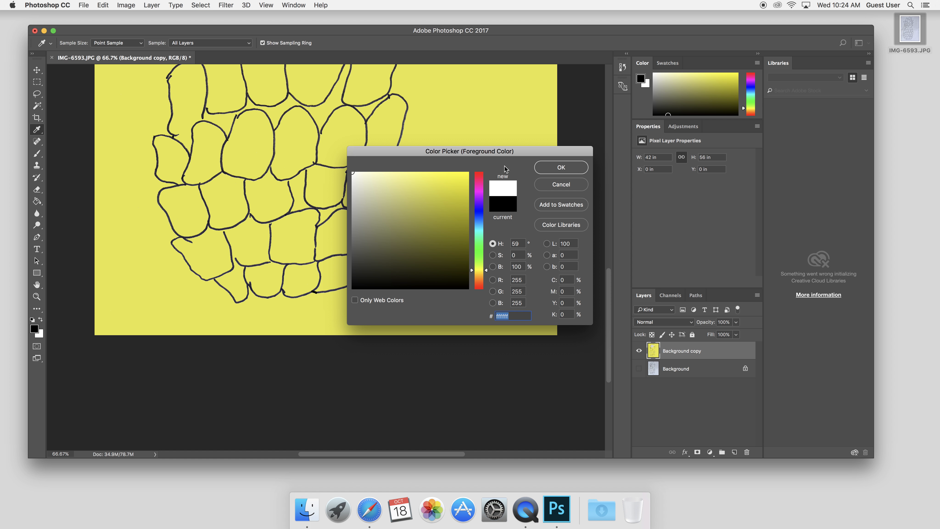
pyautogui.click(561, 170)
pyautogui.click(447, 230)
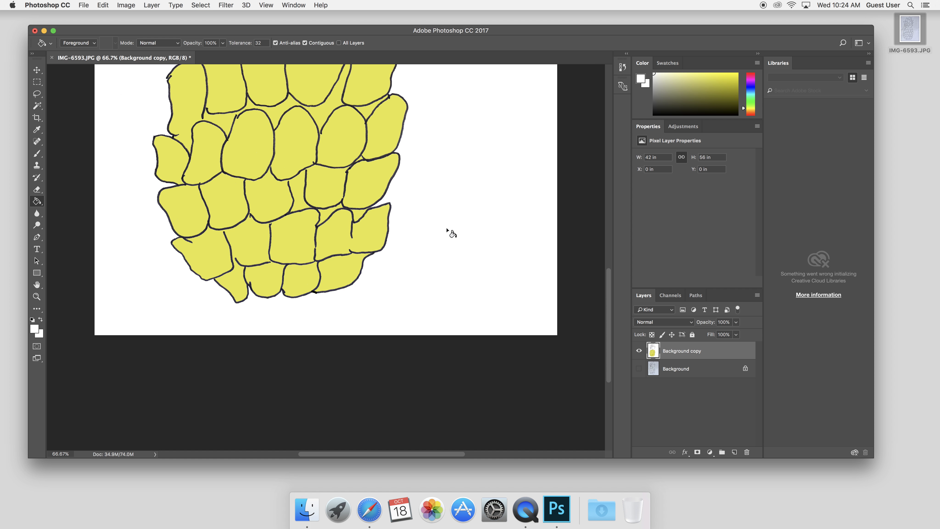
# Step: Set the brush color to near-black, 010101, and paint over the open gaps in the crown's leaf outlines
pyautogui.scroll(2, 446, 229)
pyautogui.press('super+minus')
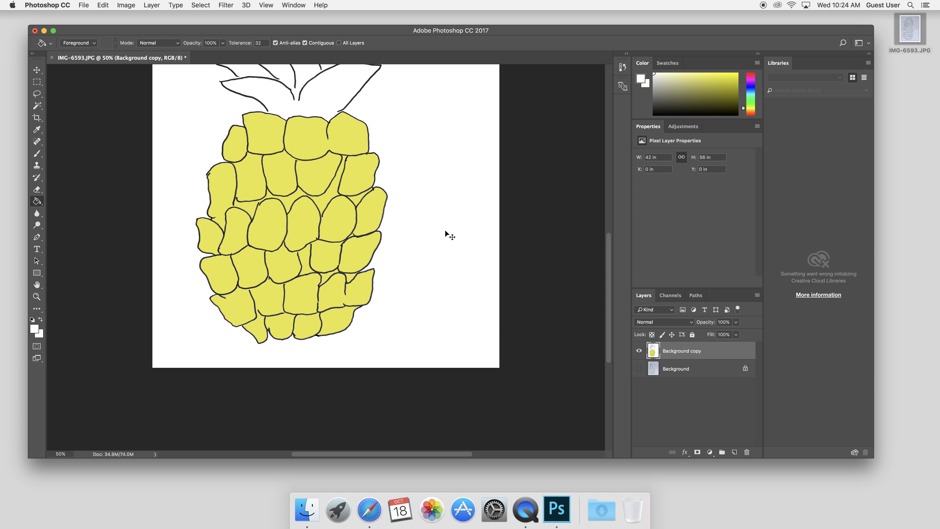
pyautogui.press('super+minus')
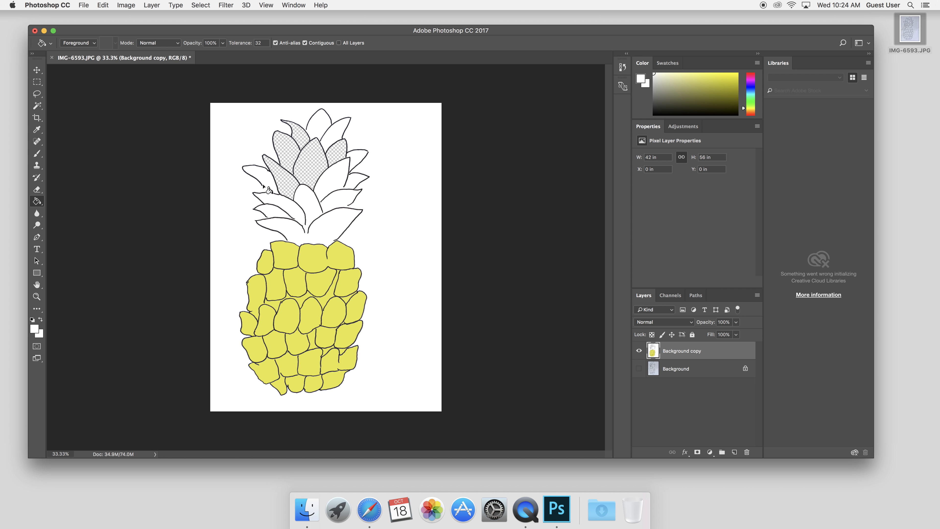
pyautogui.click(37, 153)
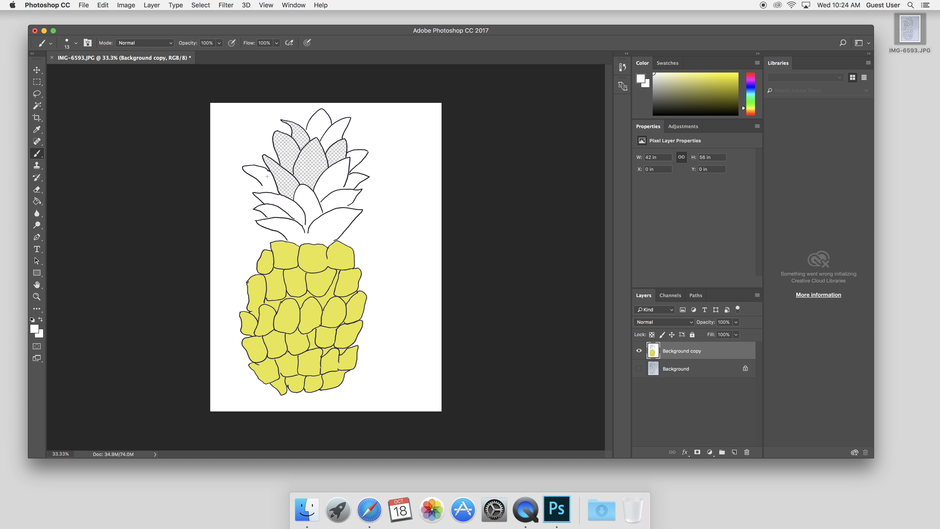
pyautogui.press('super+equal')
pyautogui.press('super+equal')
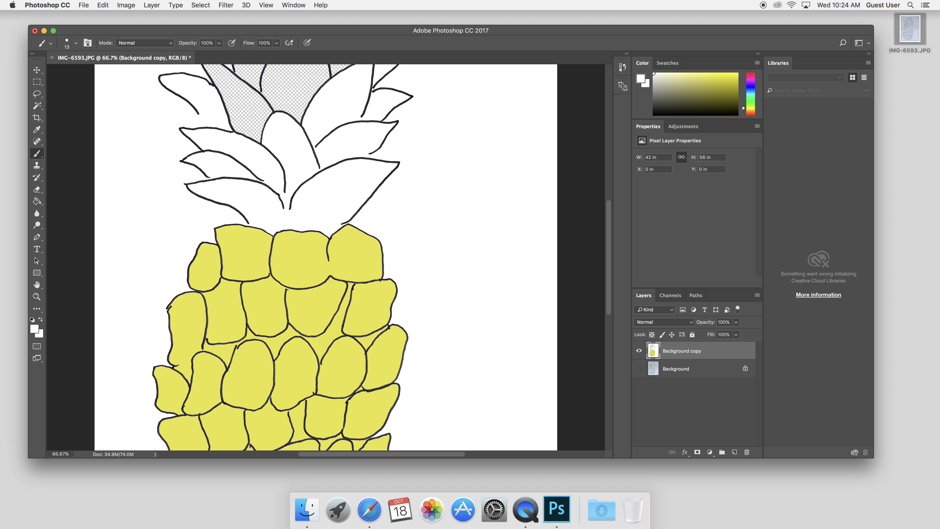
pyautogui.click(35, 330)
pyautogui.click(388, 288)
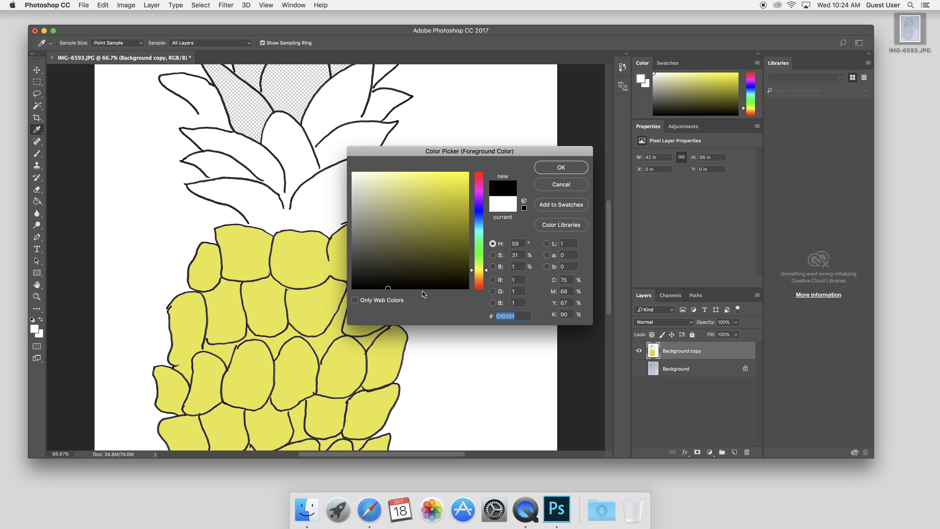
pyautogui.click(562, 167)
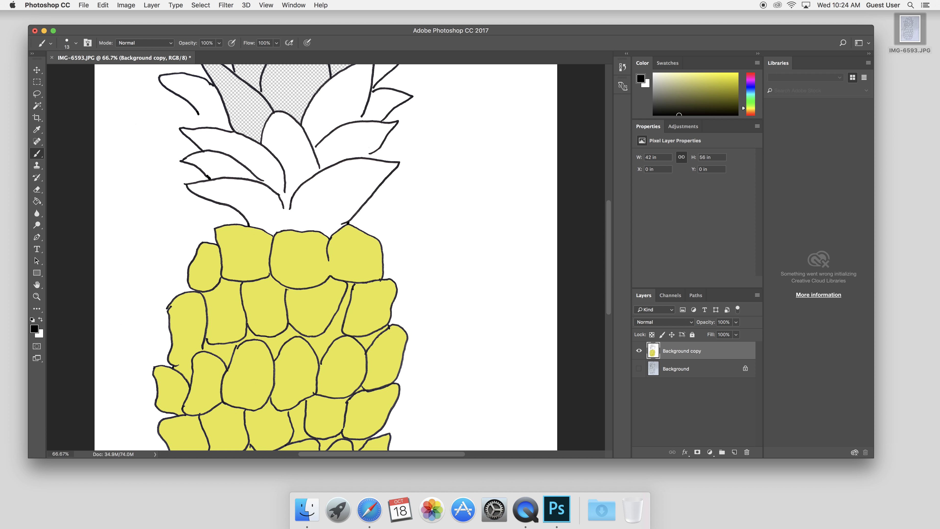
pyautogui.scroll(6, 325, 257)
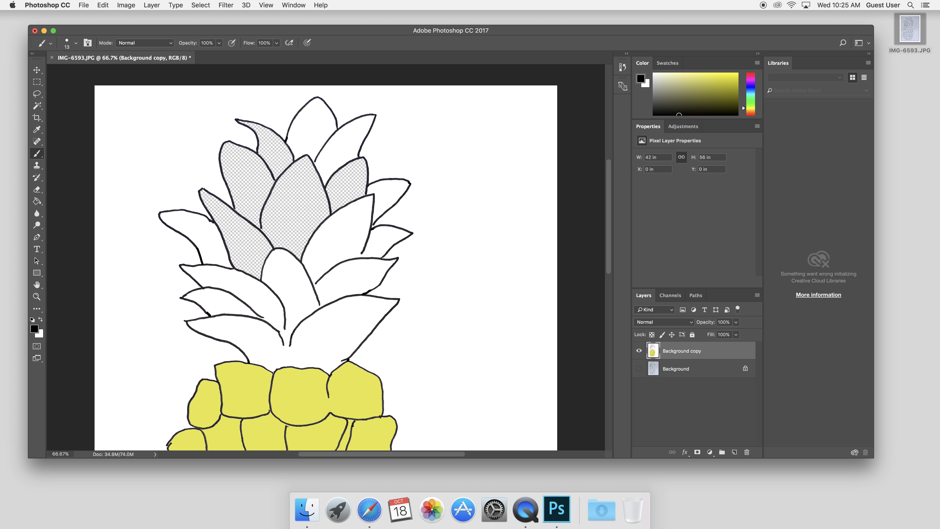
# Step: Set the foreground color to a medium green, 1f970f, for the pineapple's crown
pyautogui.click(36, 330)
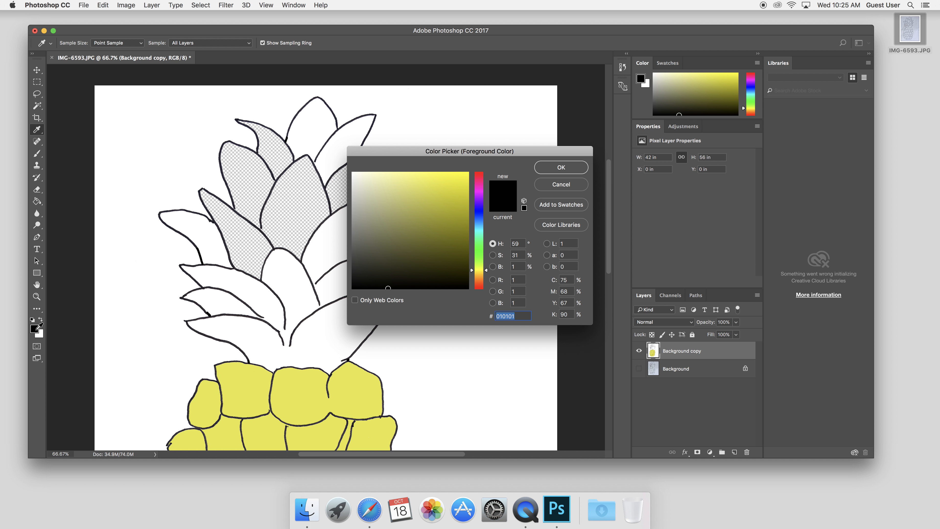
pyautogui.moveTo(487, 269)
pyautogui.mouseDown()
pyautogui.moveTo(485, 218)
pyautogui.moveTo(485, 245)
pyautogui.mouseUp()
pyautogui.moveTo(455, 220); pyautogui.dragTo(458, 171)
pyautogui.moveTo(485, 244); pyautogui.dragTo(485, 252)
pyautogui.moveTo(453, 216); pyautogui.dragTo(457, 219)
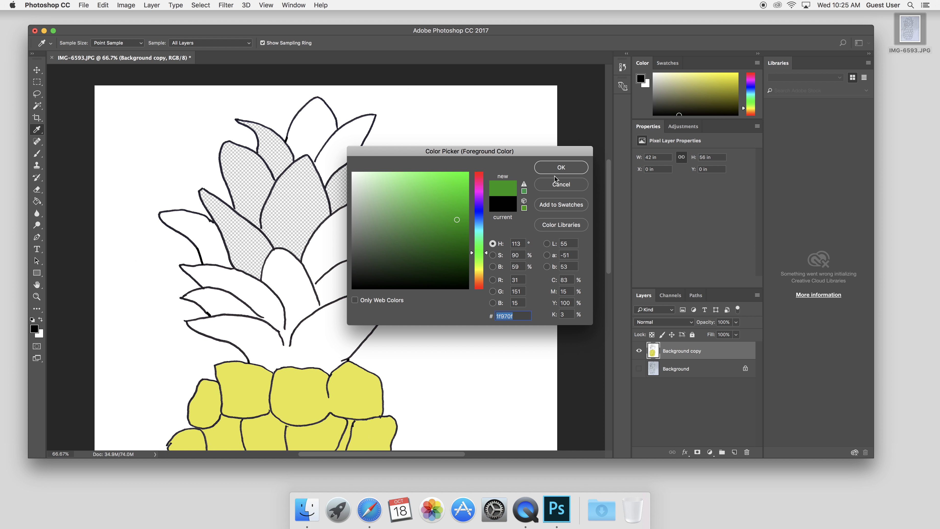
pyautogui.click(560, 169)
pyautogui.press('b')
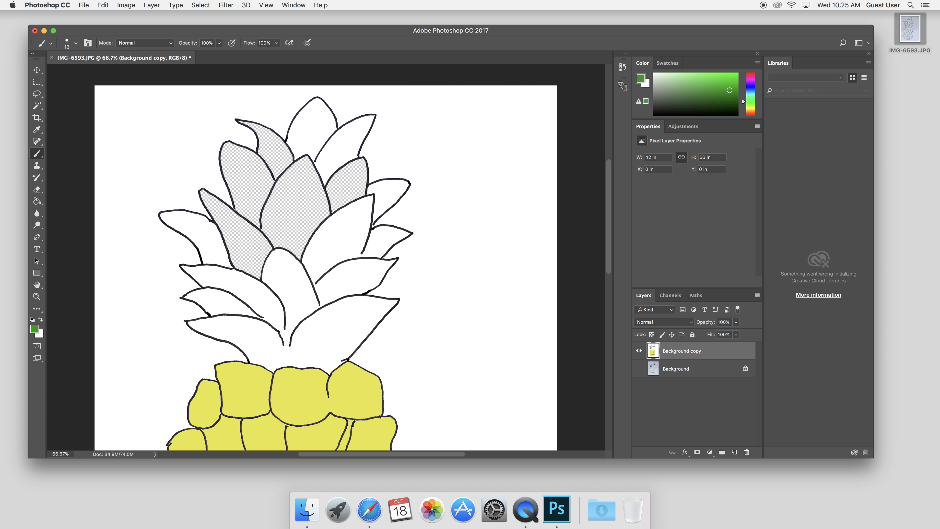
# Step: Fill all the leaves of the pineapple's crown with the green foreground color using the Paint Bucket tool
pyautogui.click(37, 202)
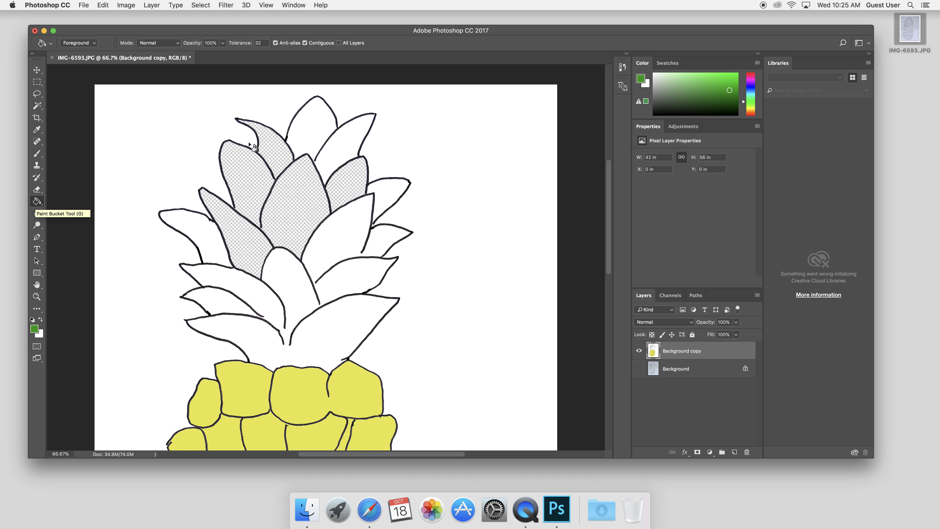
pyautogui.click(304, 137)
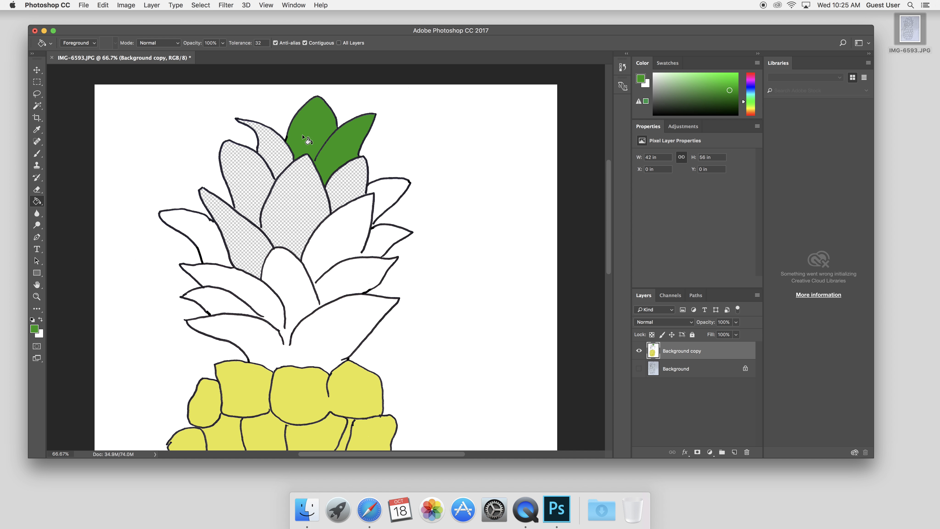
pyautogui.click(279, 153)
pyautogui.click(252, 177)
pyautogui.click(300, 193)
pyautogui.click(348, 196)
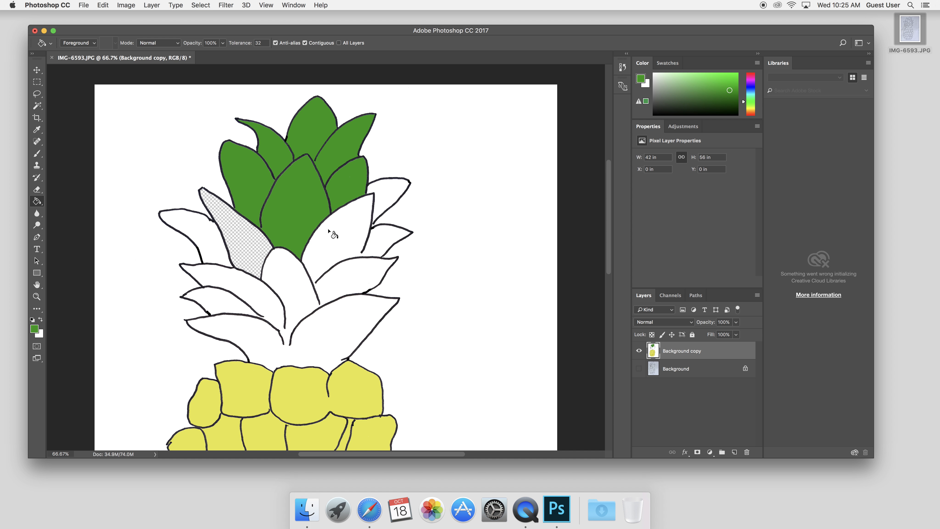
pyautogui.click(340, 248)
pyautogui.click(385, 204)
pyautogui.click(249, 253)
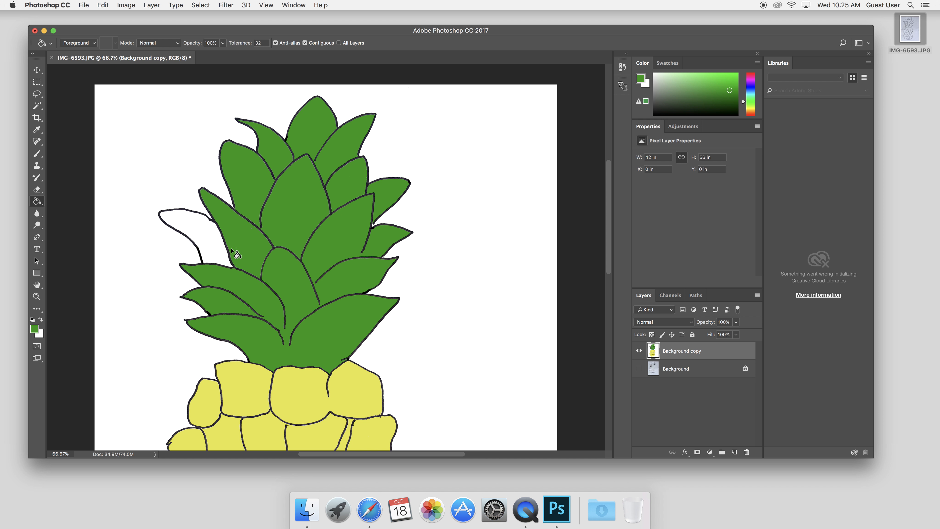
pyautogui.click(214, 247)
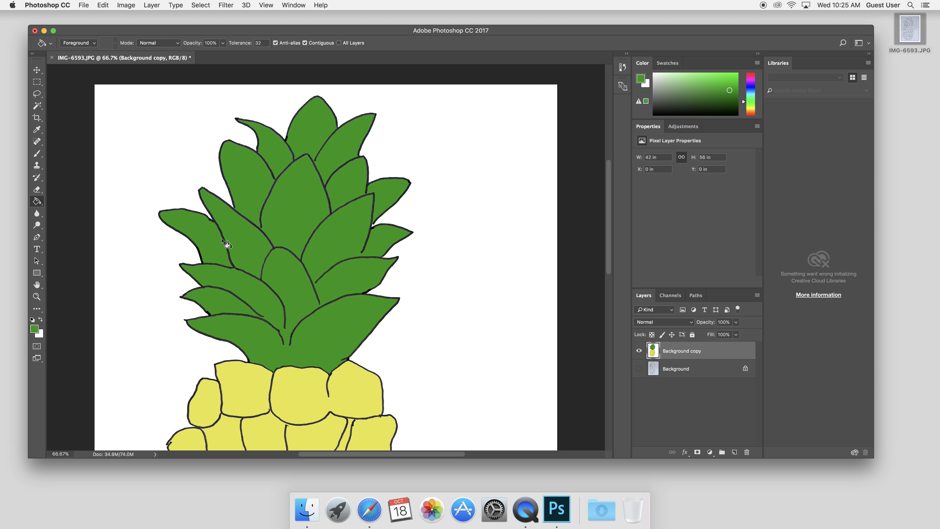
# Step: Set the foreground color to a light blue and fill the white background around the pineapple with it using the Paint Bucket tool
pyautogui.press('super+minus')
pyautogui.press('super+minus')
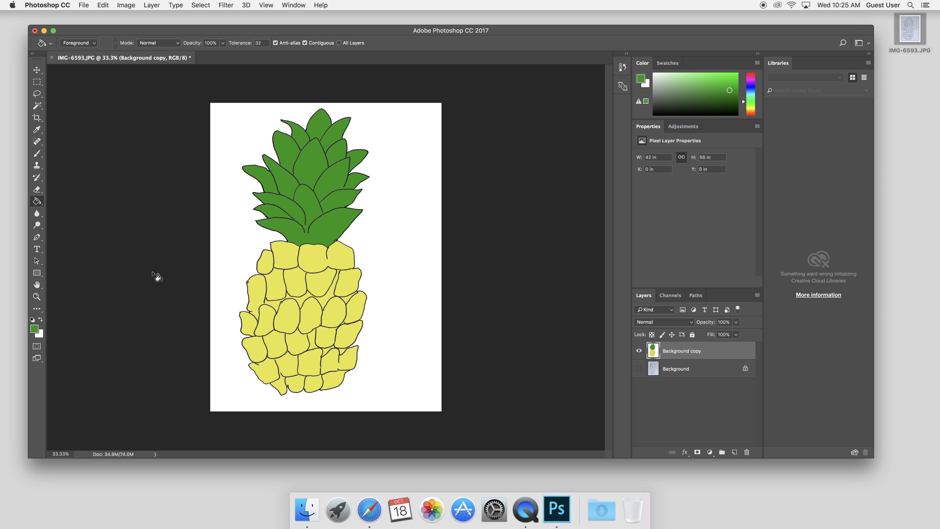
pyautogui.click(35, 329)
pyautogui.moveTo(485, 252); pyautogui.dragTo(482, 218)
pyautogui.click(393, 184)
pyautogui.click(544, 170)
pyautogui.press('g')
pyautogui.click(416, 197)
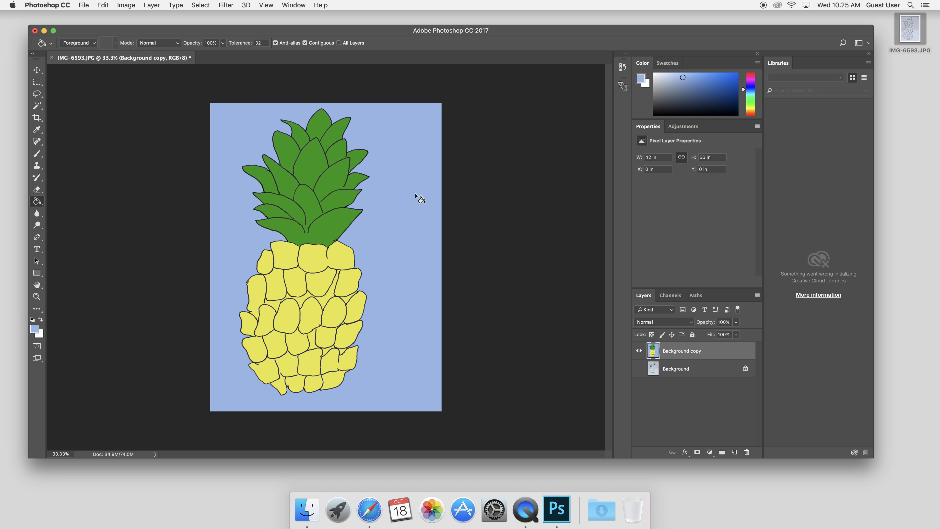